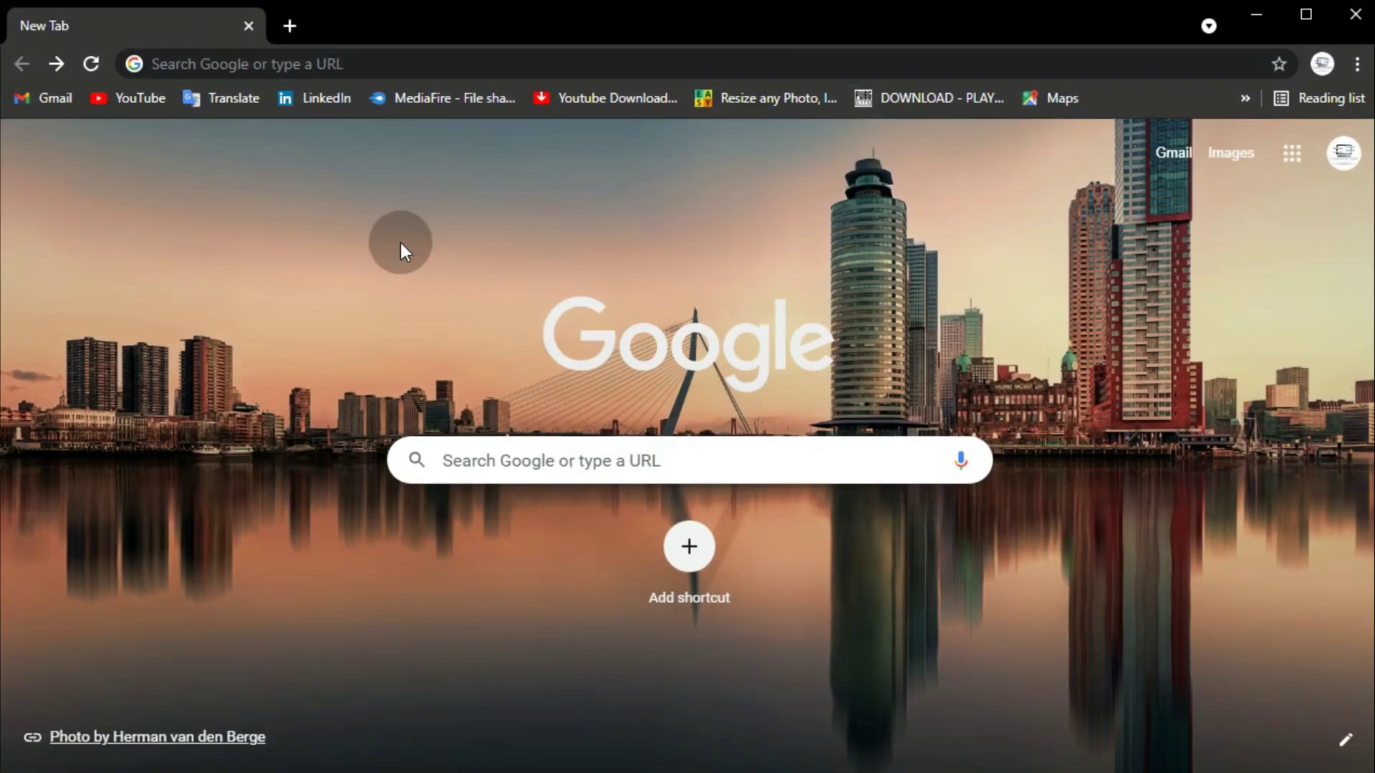
Search Google for "get into pc" and open the igetintopc.com result "Download Latest Software 2021".
left_click(556, 462)
key("ctrl+minus")
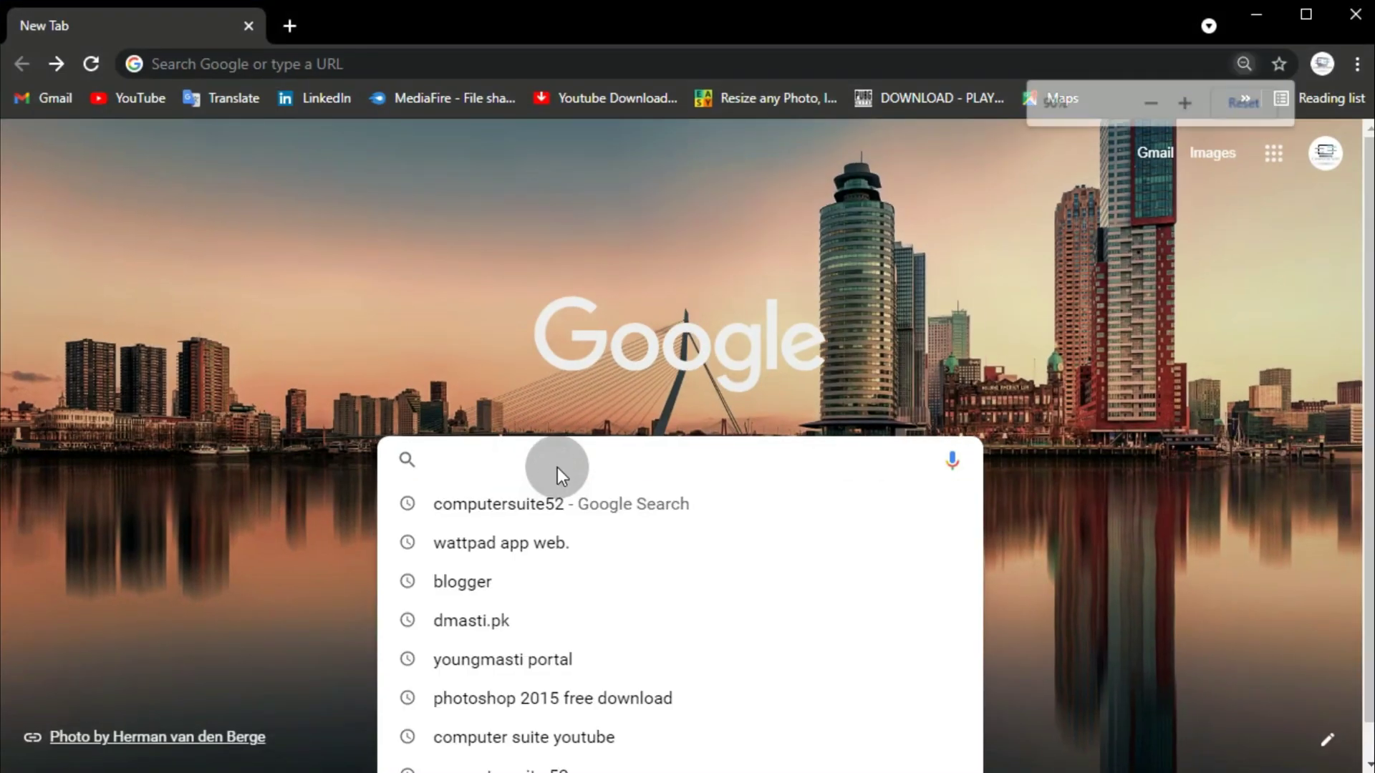
type("get into pc")
key("Return")
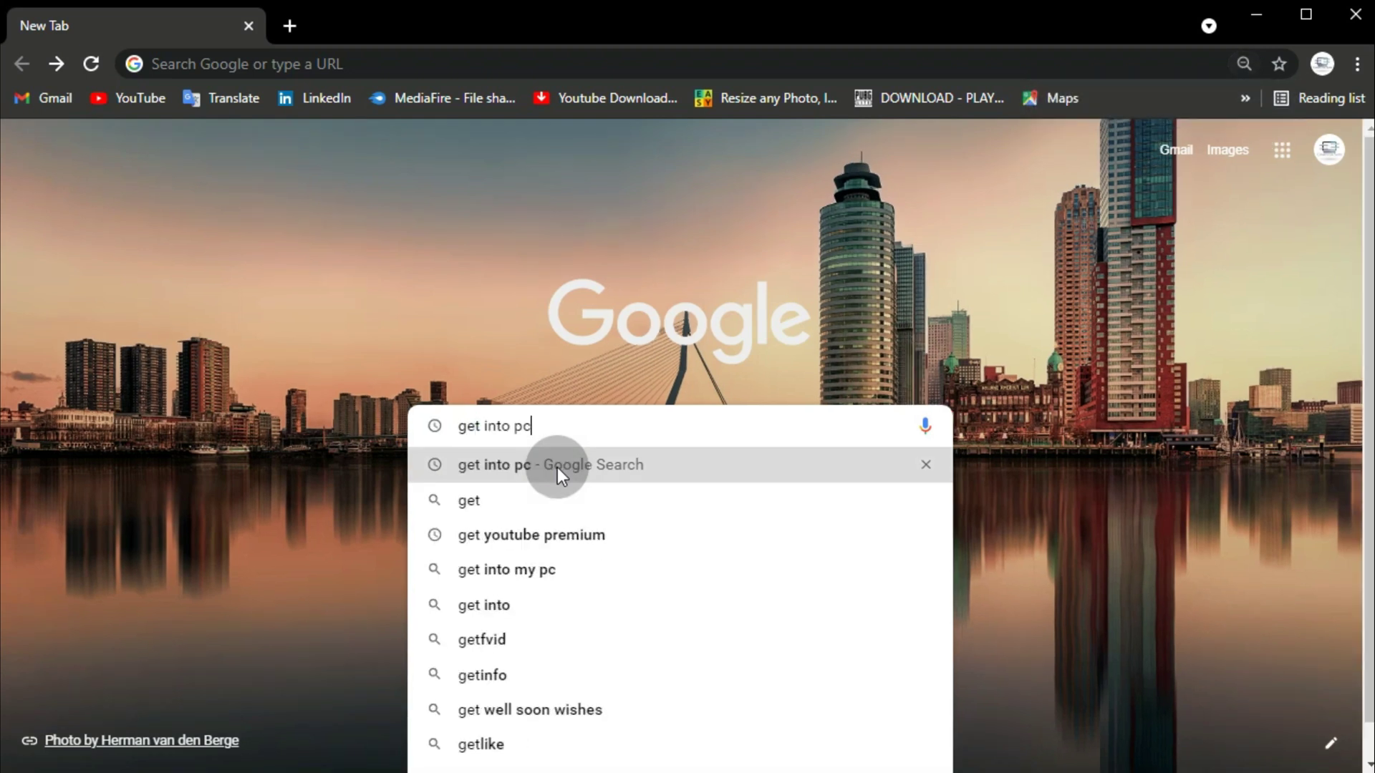
scroll(557, 466, "down", 7)
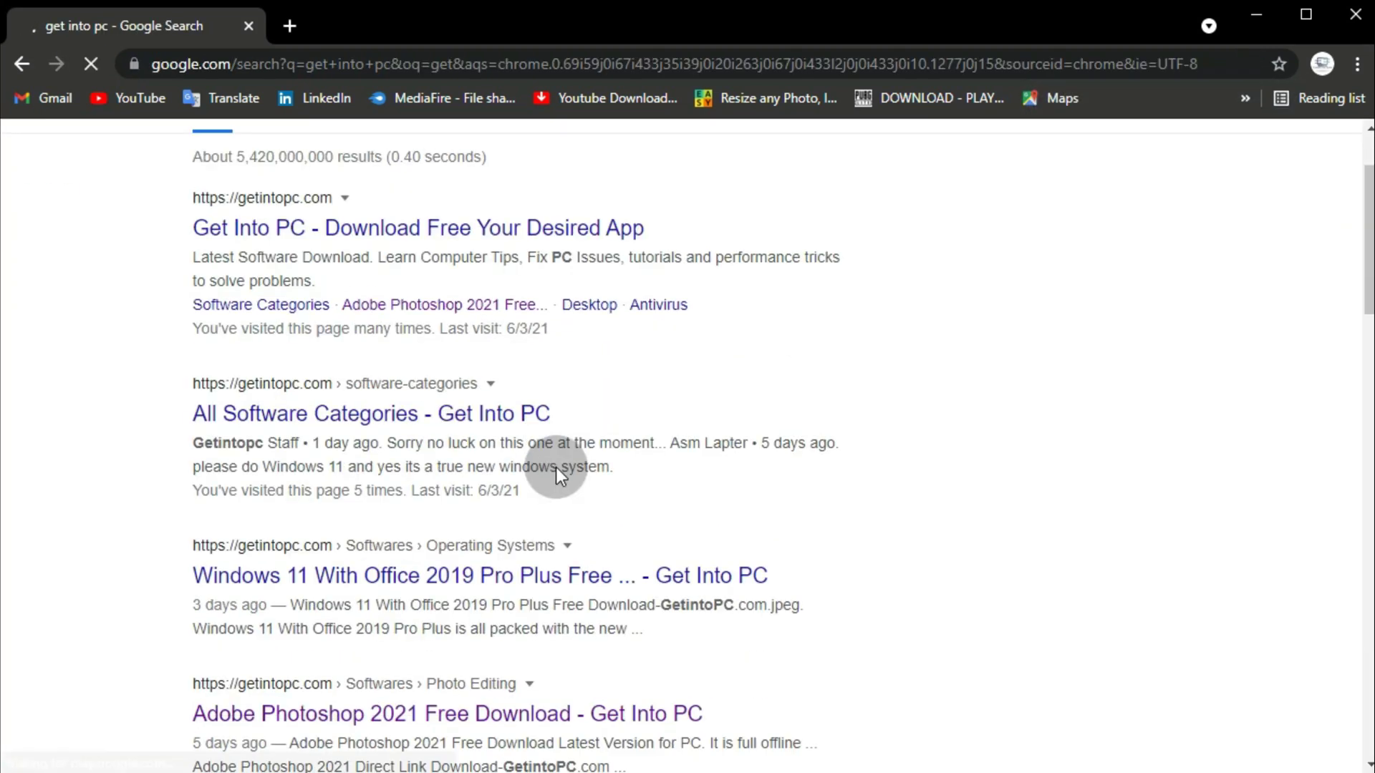
scroll(429, 398, "down", 3)
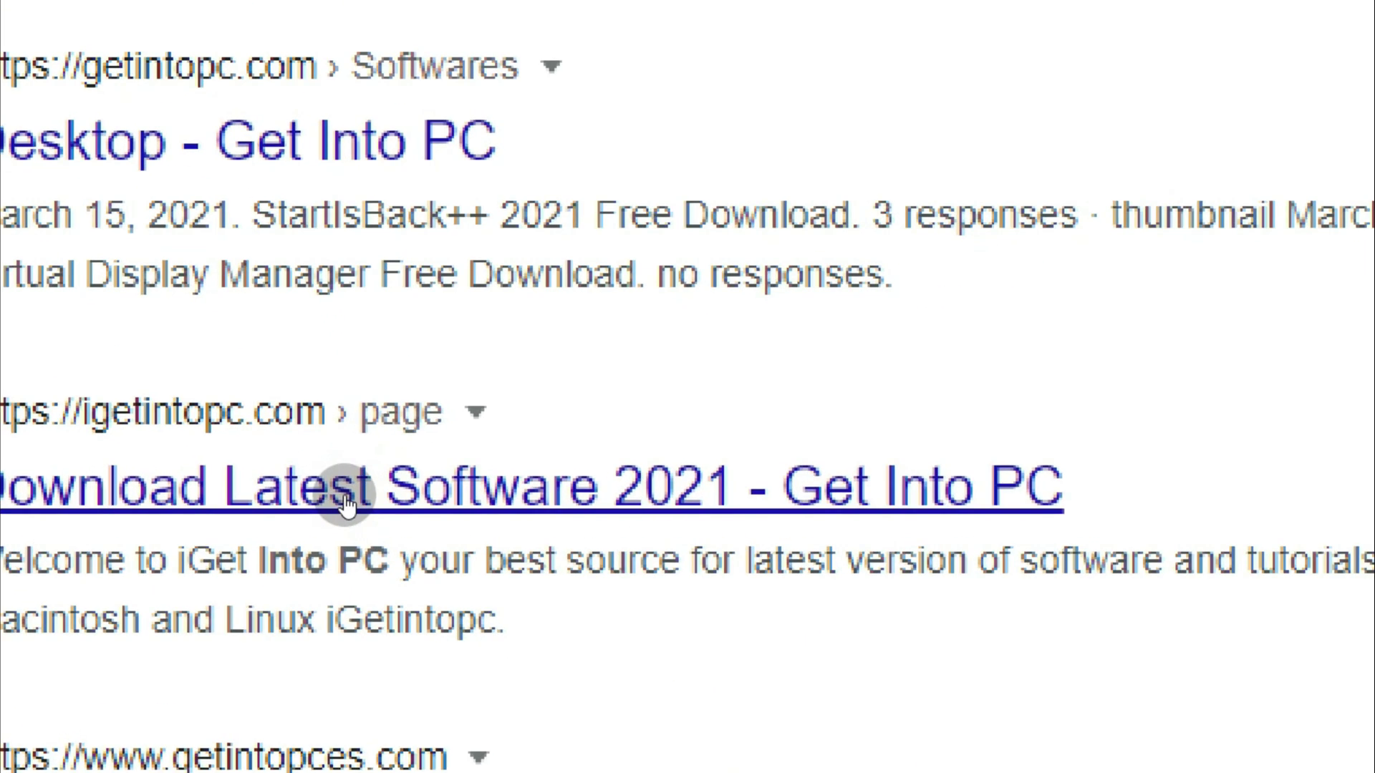
left_click(346, 501)
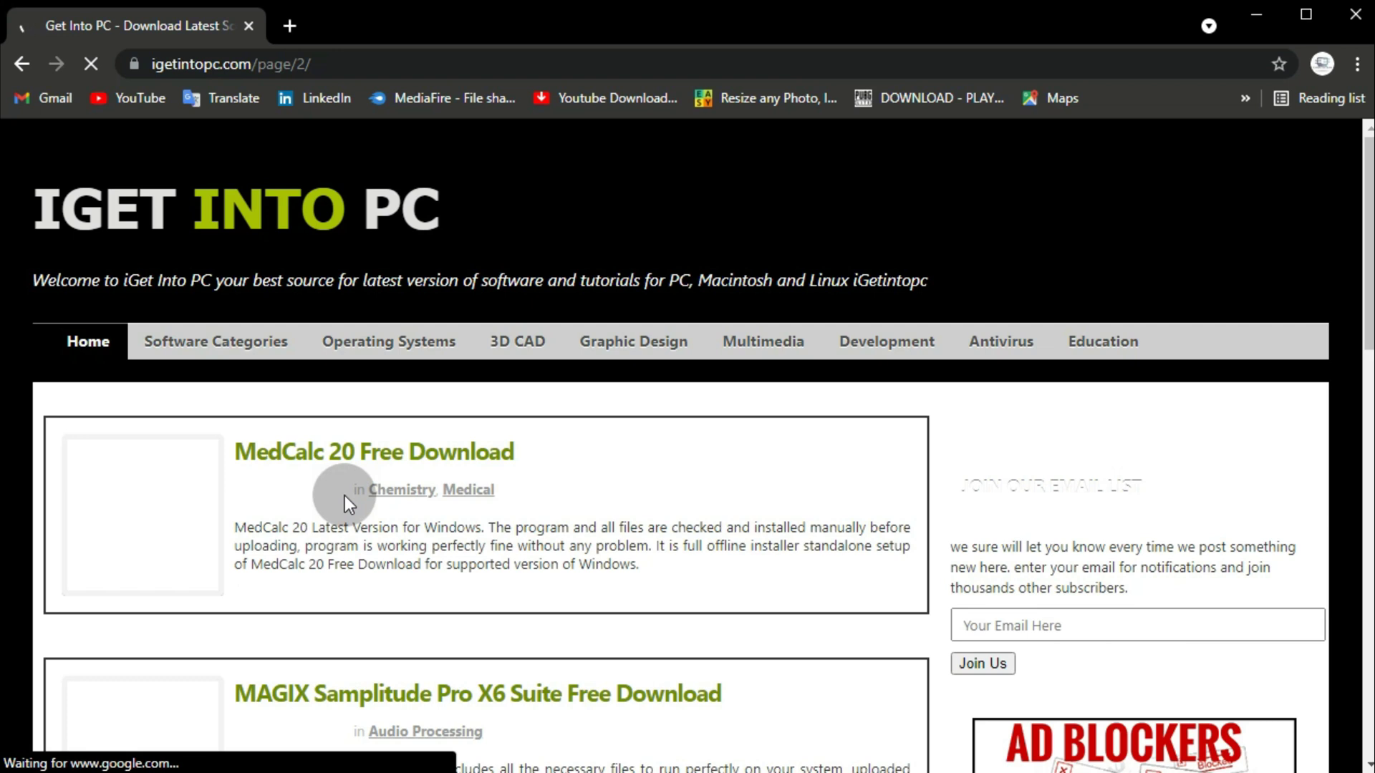
Search the igetintopc.com site for "adobe audition".
key("ctrl+minus")
key("ctrl+minus")
key("ctrl+minus")
key("ctrl+minus")
key("ctrl+plus")
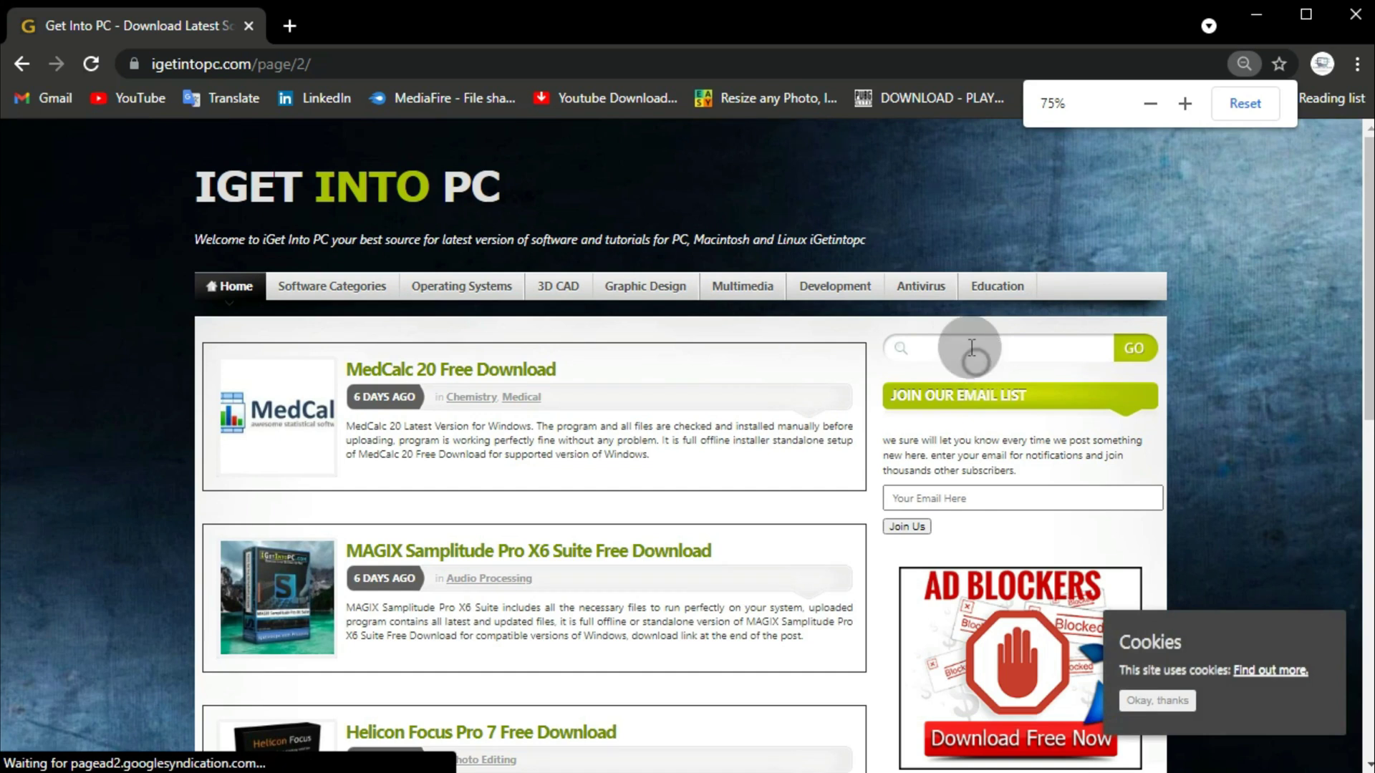
left_click(971, 349)
type("a")
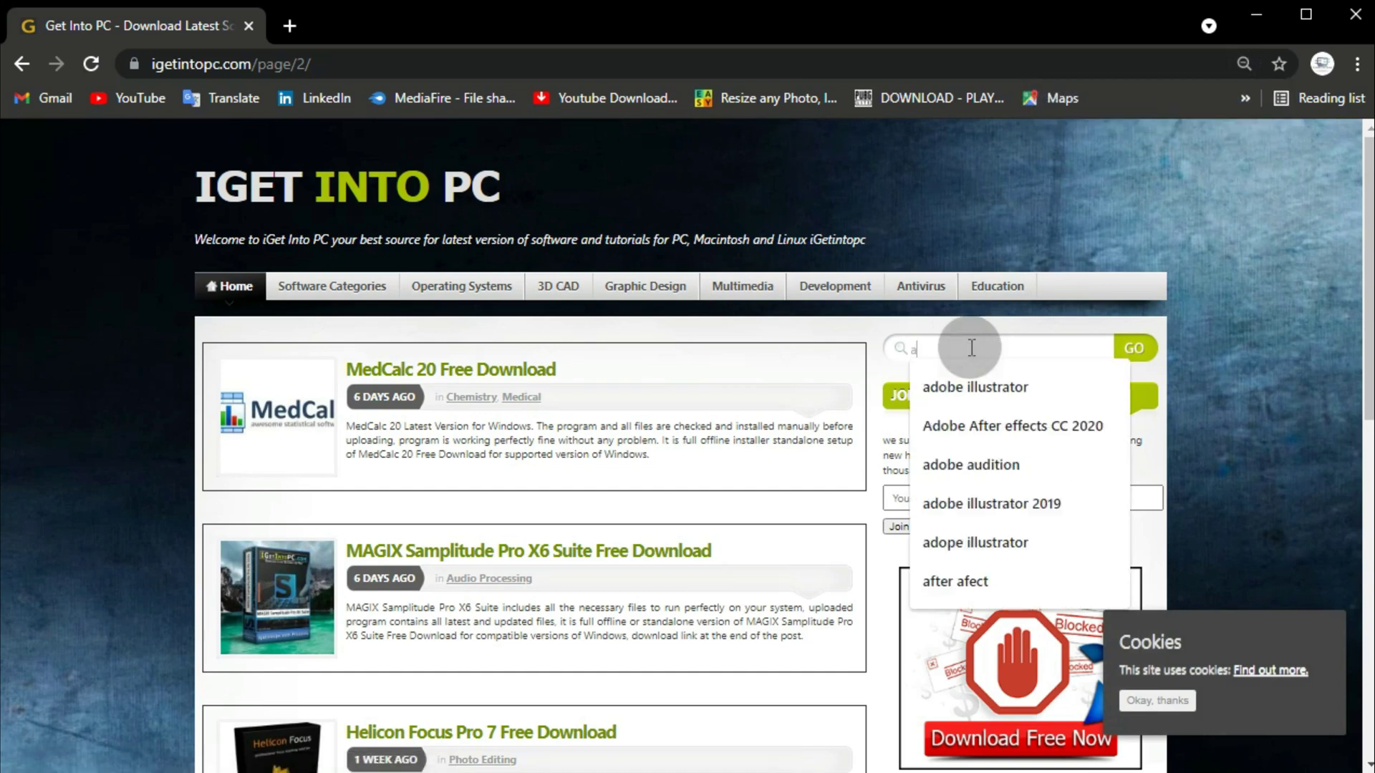
key("Down")
key("Down")
key("Down")
key("ctrl+plus")
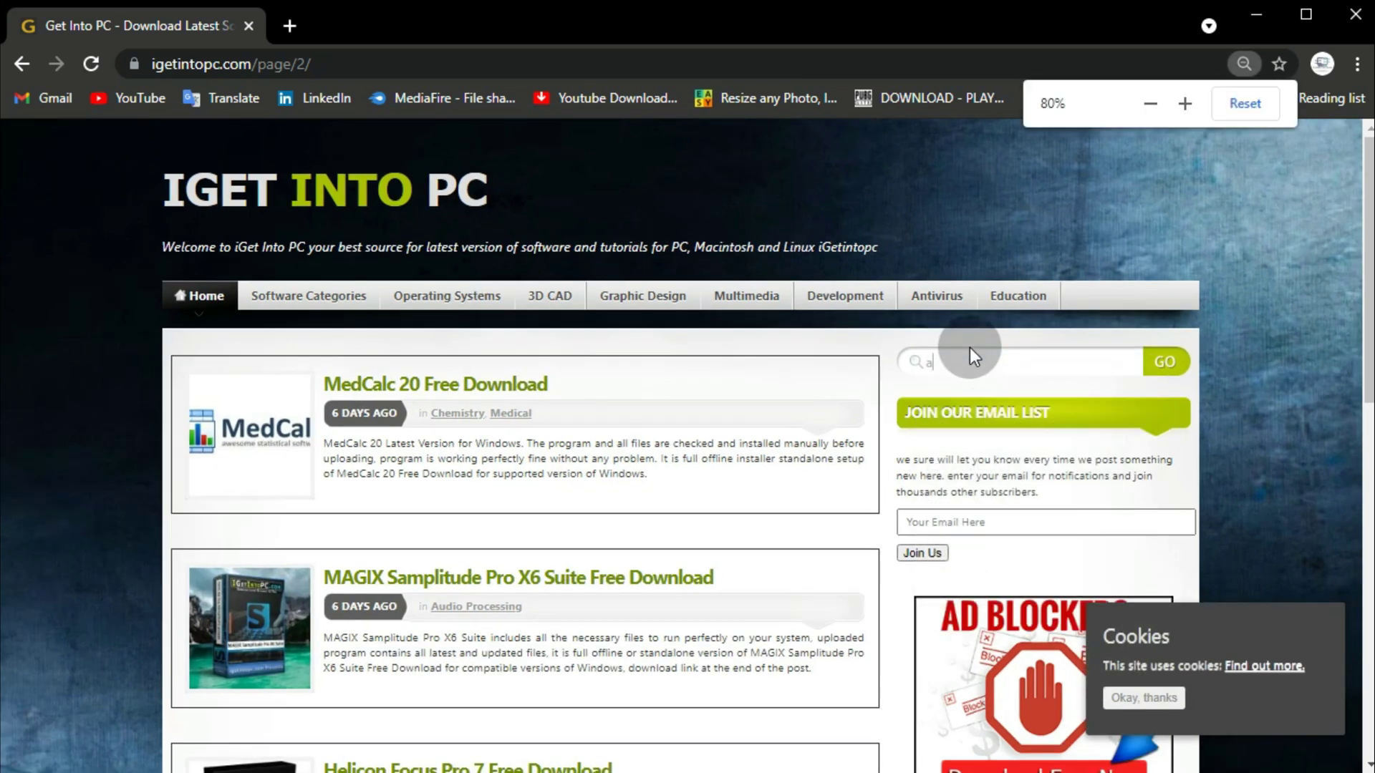
key("ctrl+minus")
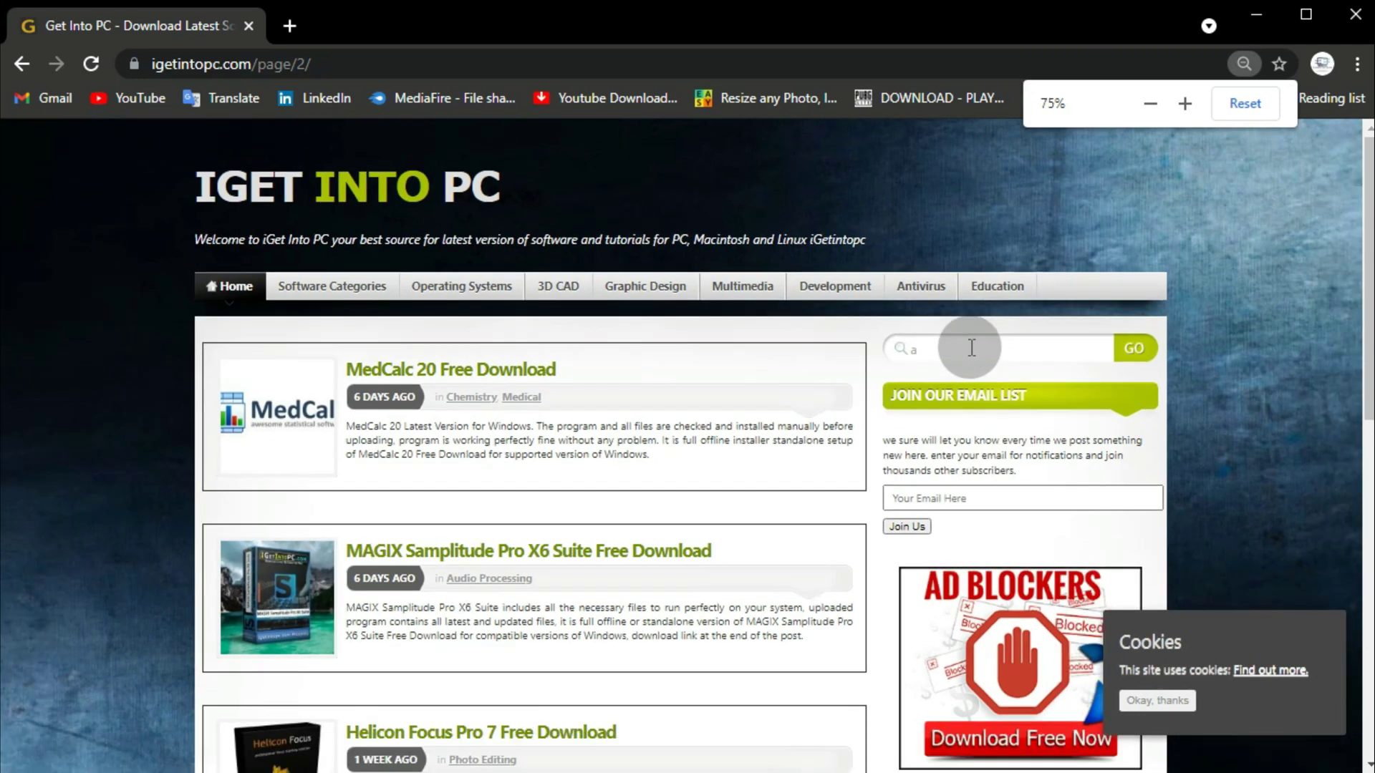
type("dobea")
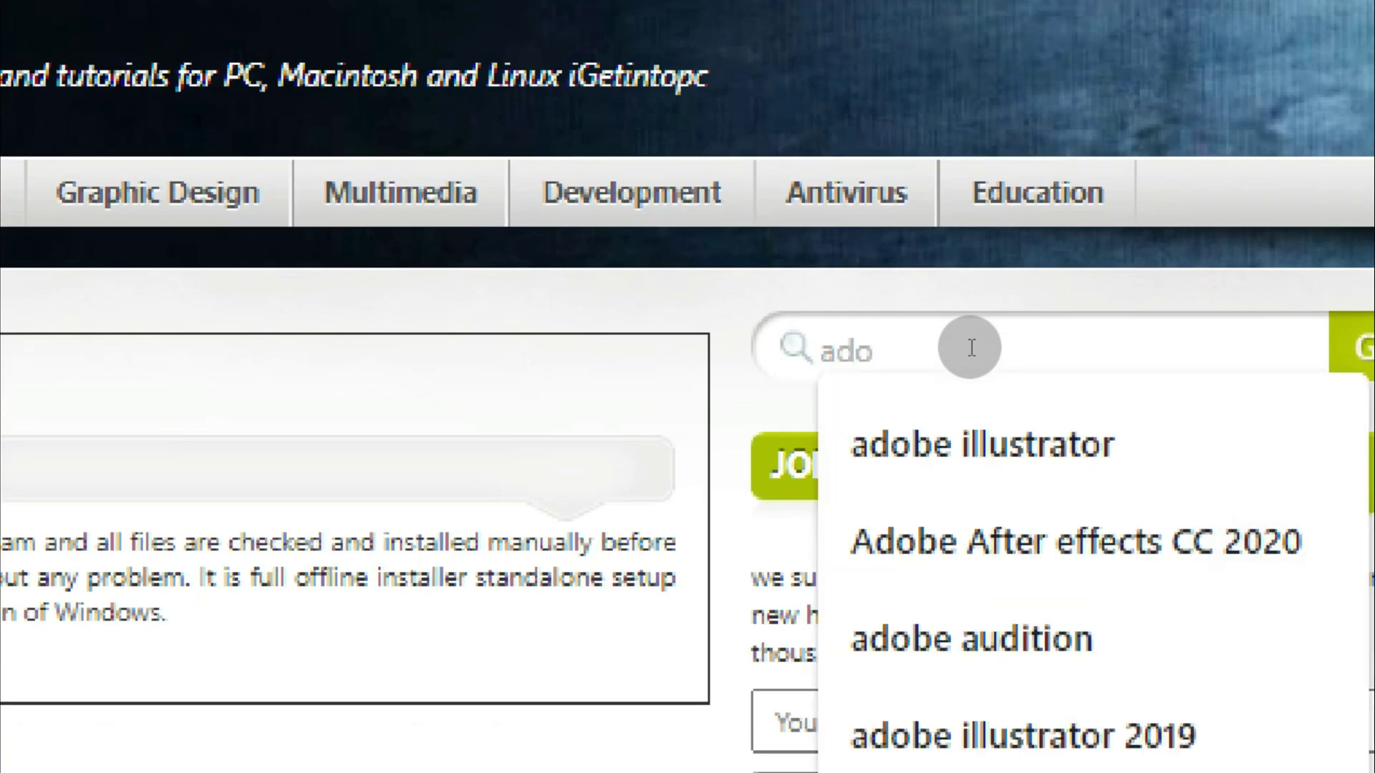
key("BackSpace")
key("Down")
key("Down")
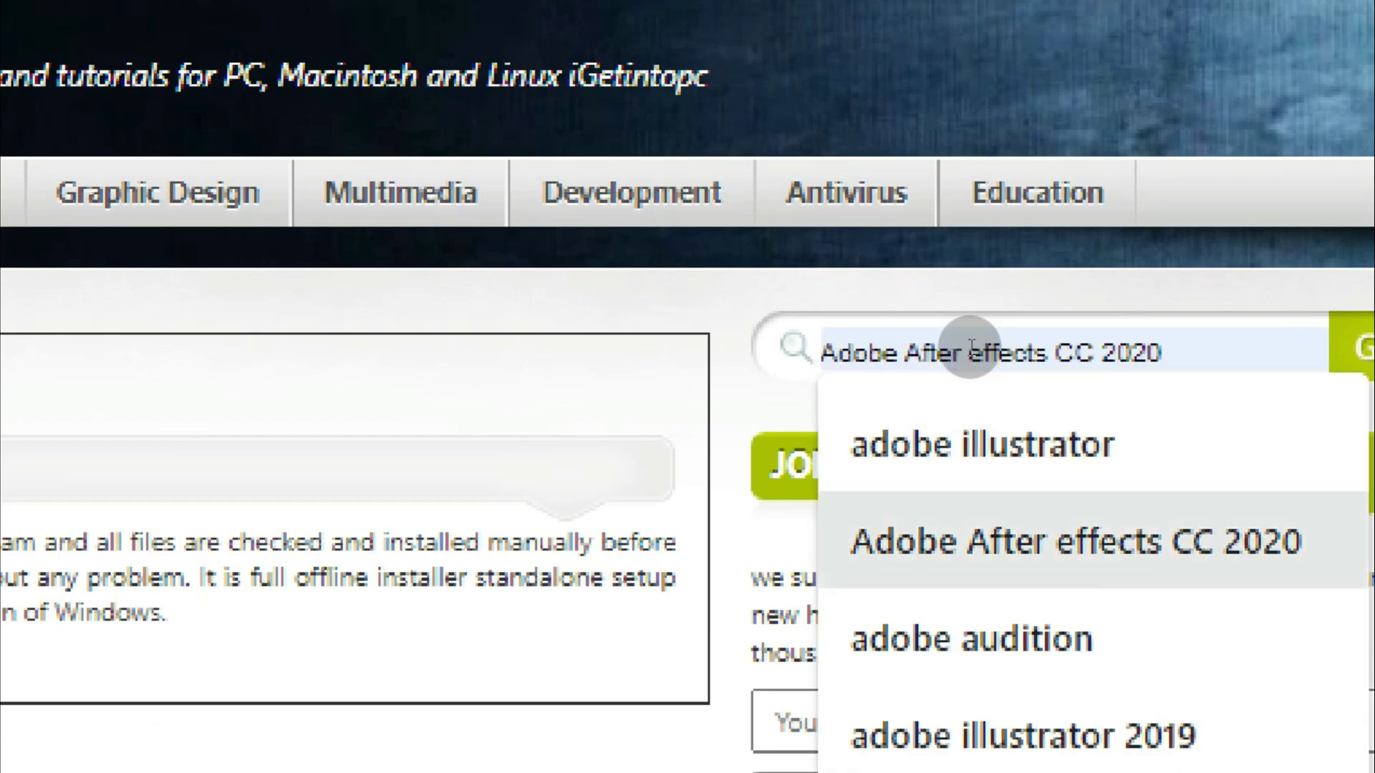
key("Down")
key("Return")
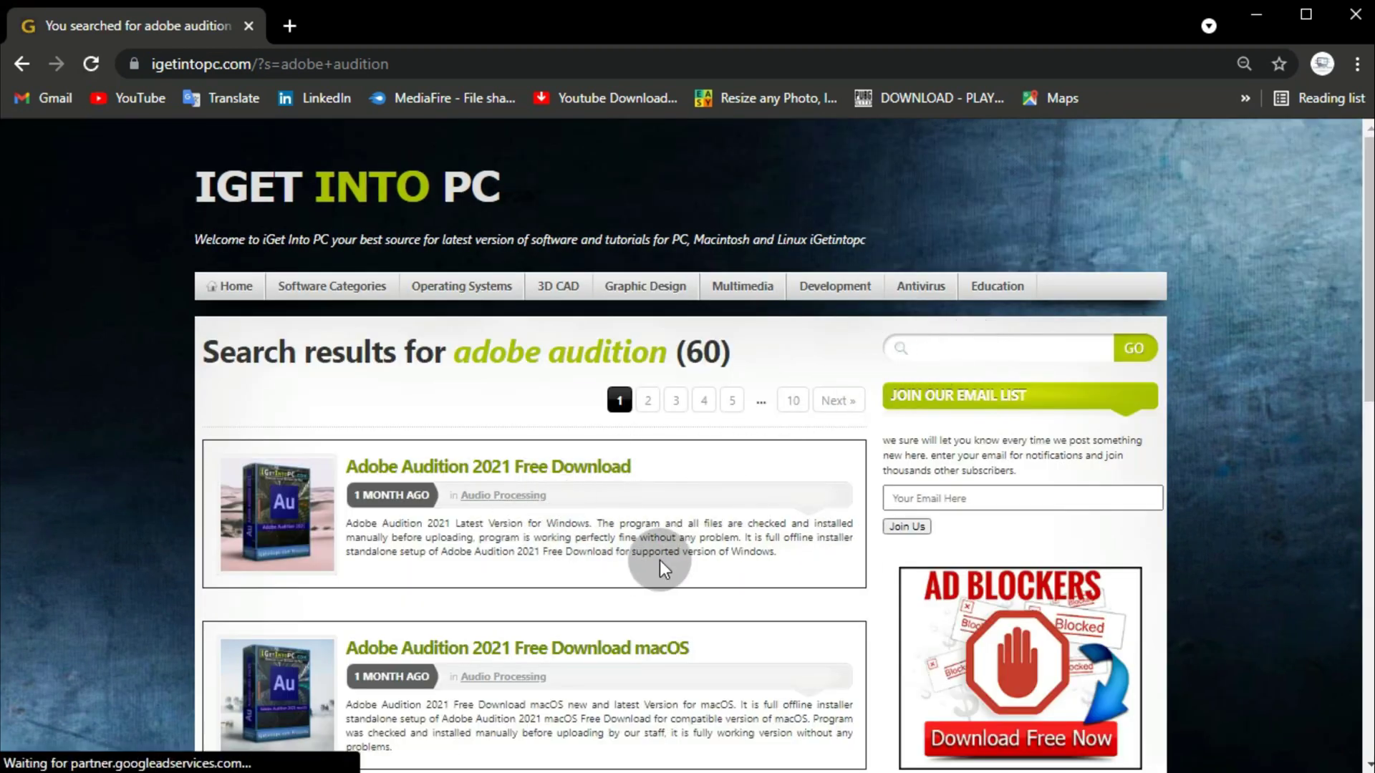
Open the Adobe Audition 2020 13.0.10.32 Free Download page for Windows and review its system requirements.
scroll(659, 560, "down", 4)
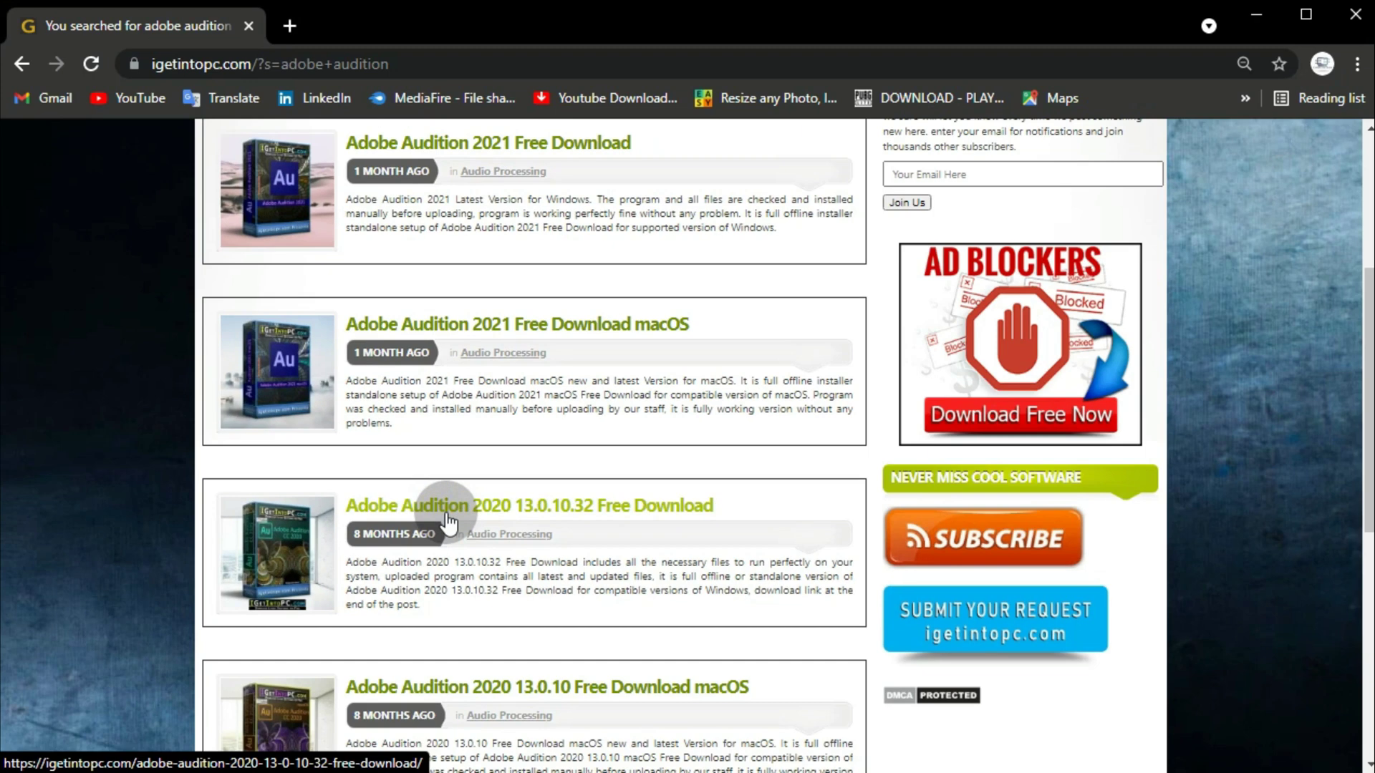
left_click(449, 524)
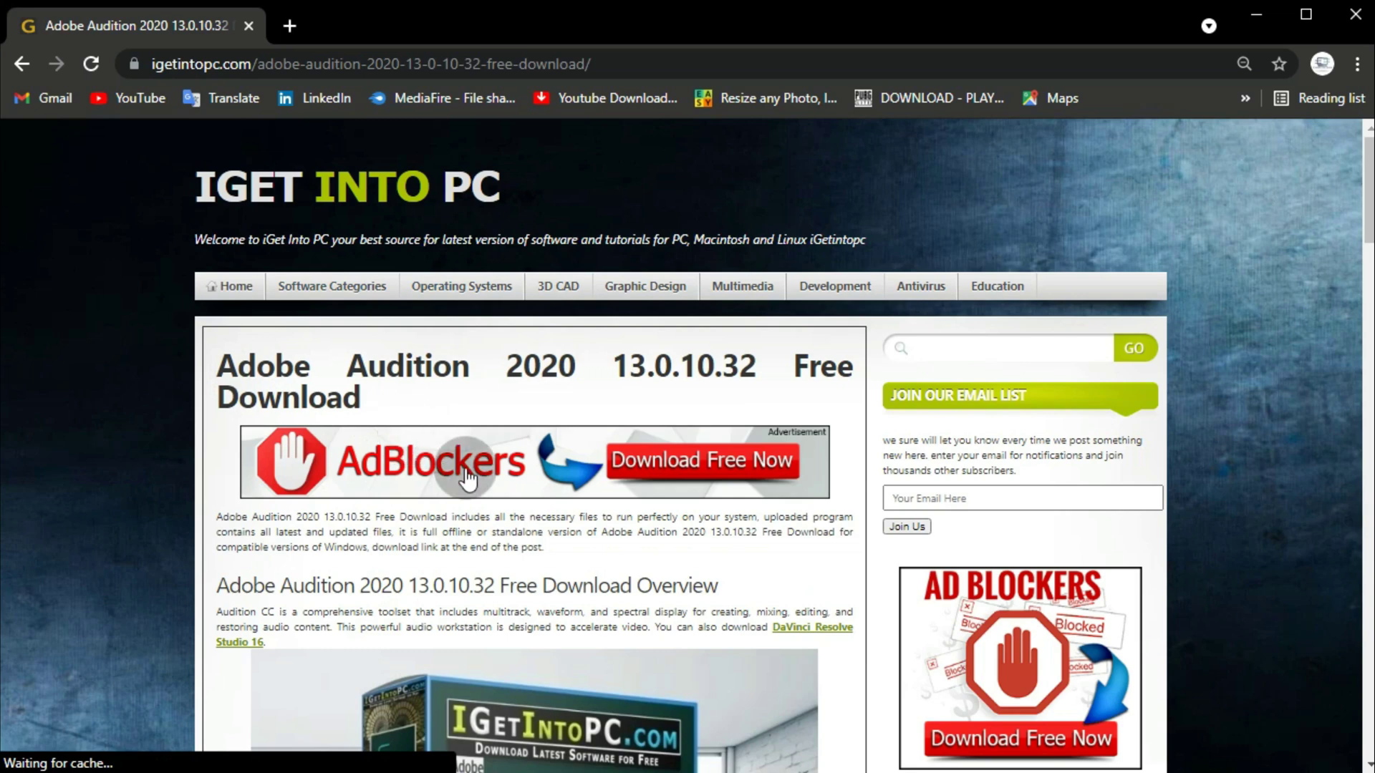
scroll(508, 492, "down", 6)
scroll(509, 494, "down", 20)
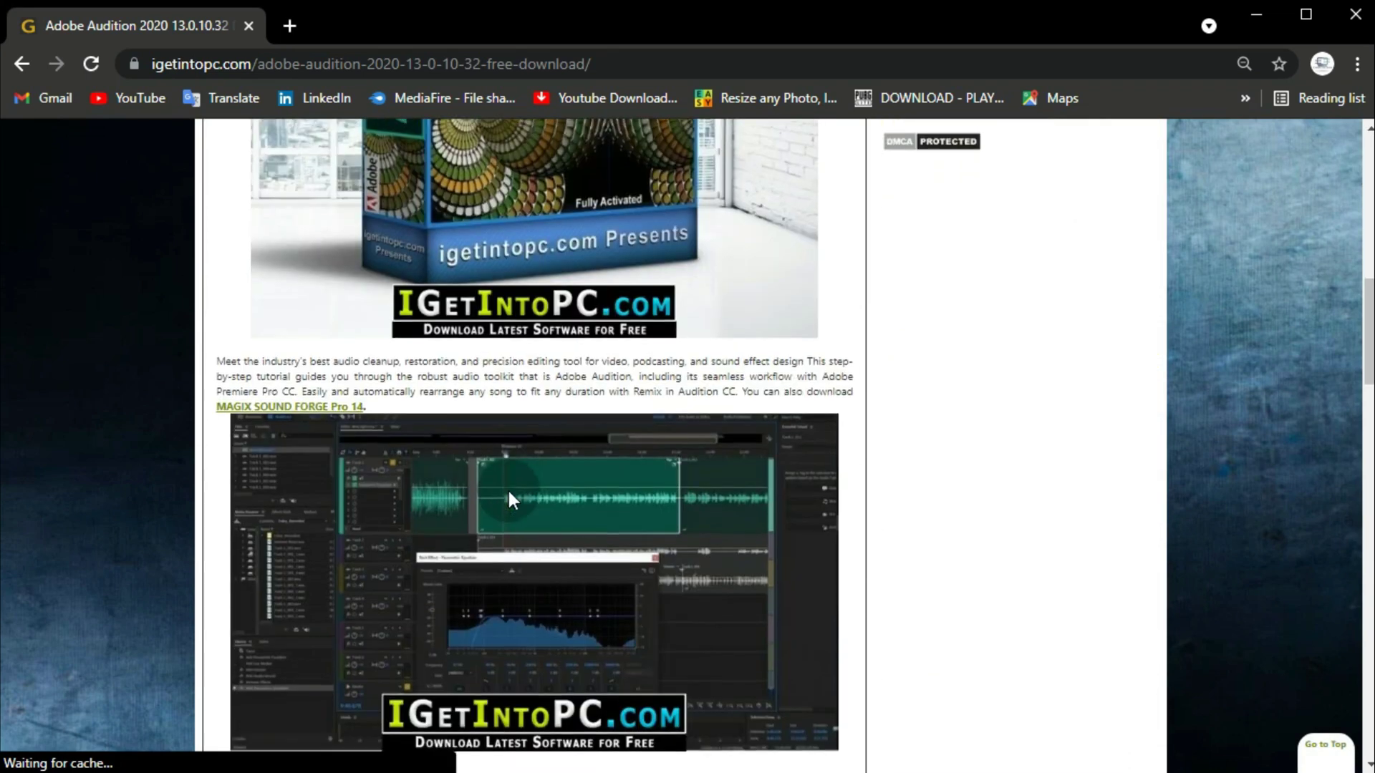
scroll(508, 491, "down", 3)
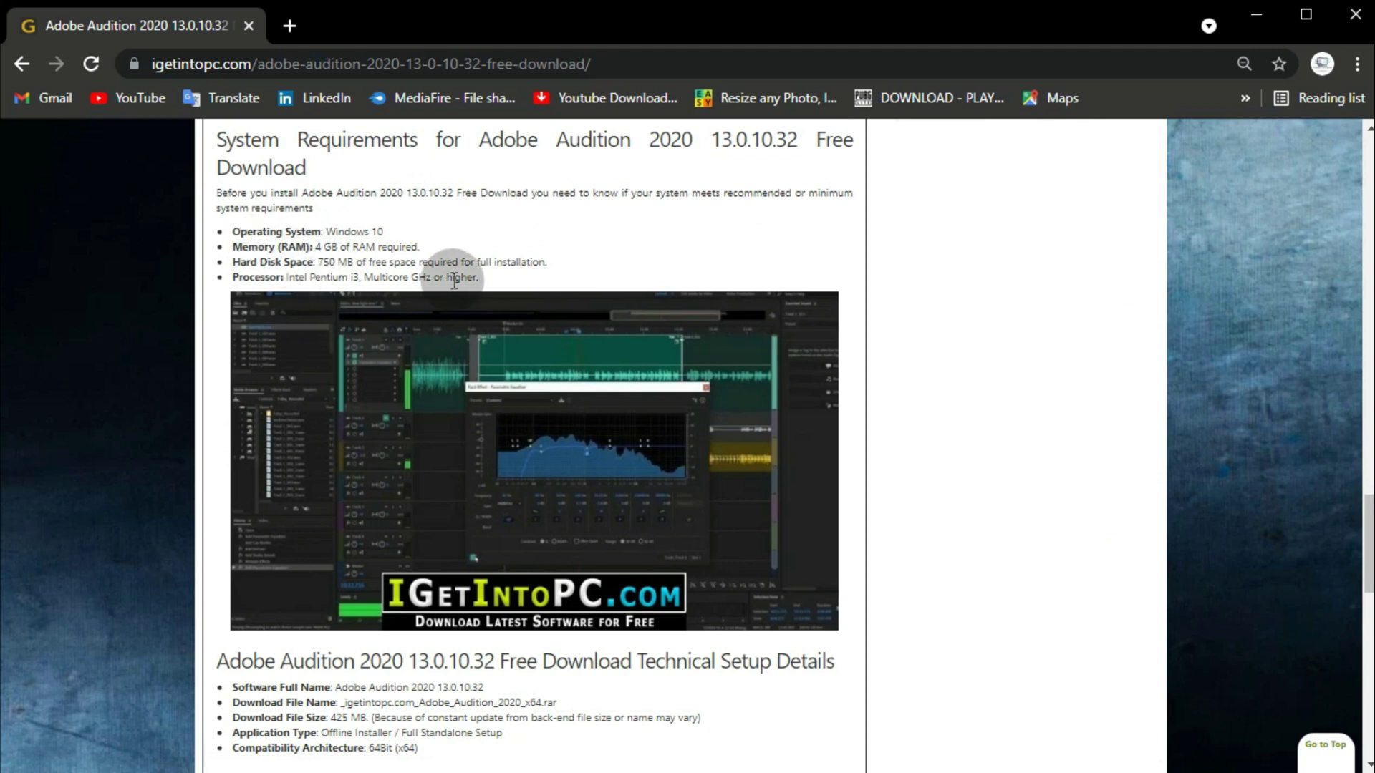
scroll(430, 272, "down", 2)
scroll(414, 268, "up", 3)
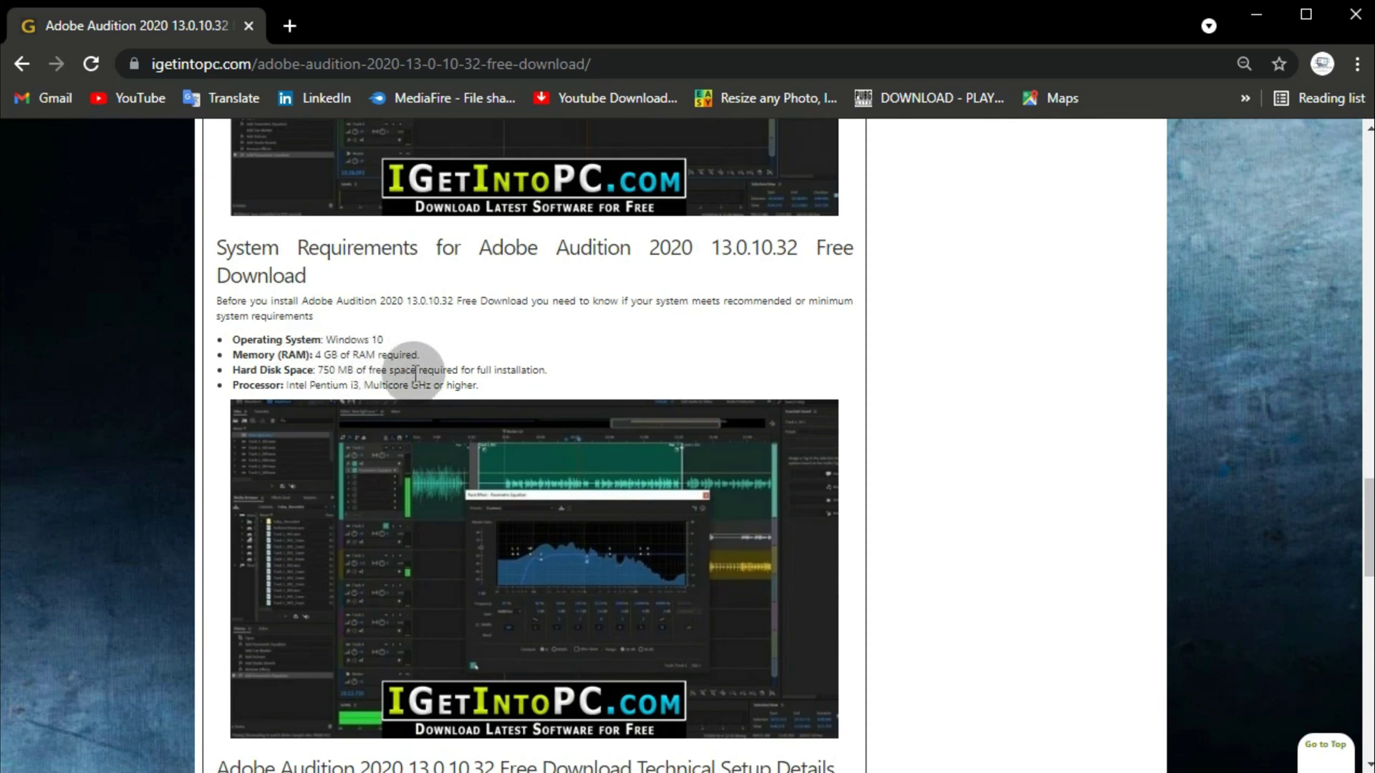
Request the Adobe Audition 2020 13.0.10.32 download and submit the form anyway despite the insecure connection.
scroll(419, 386, "down", 9)
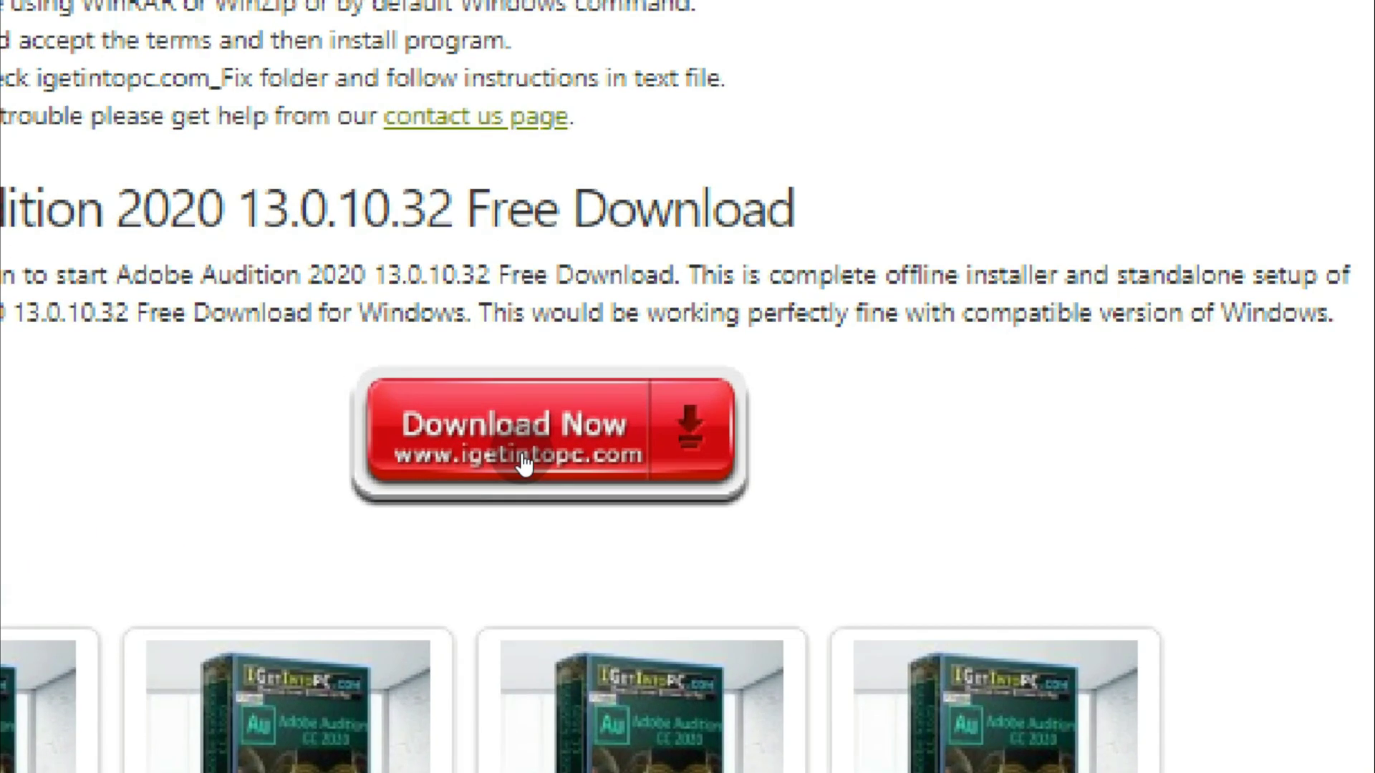
left_click(523, 461)
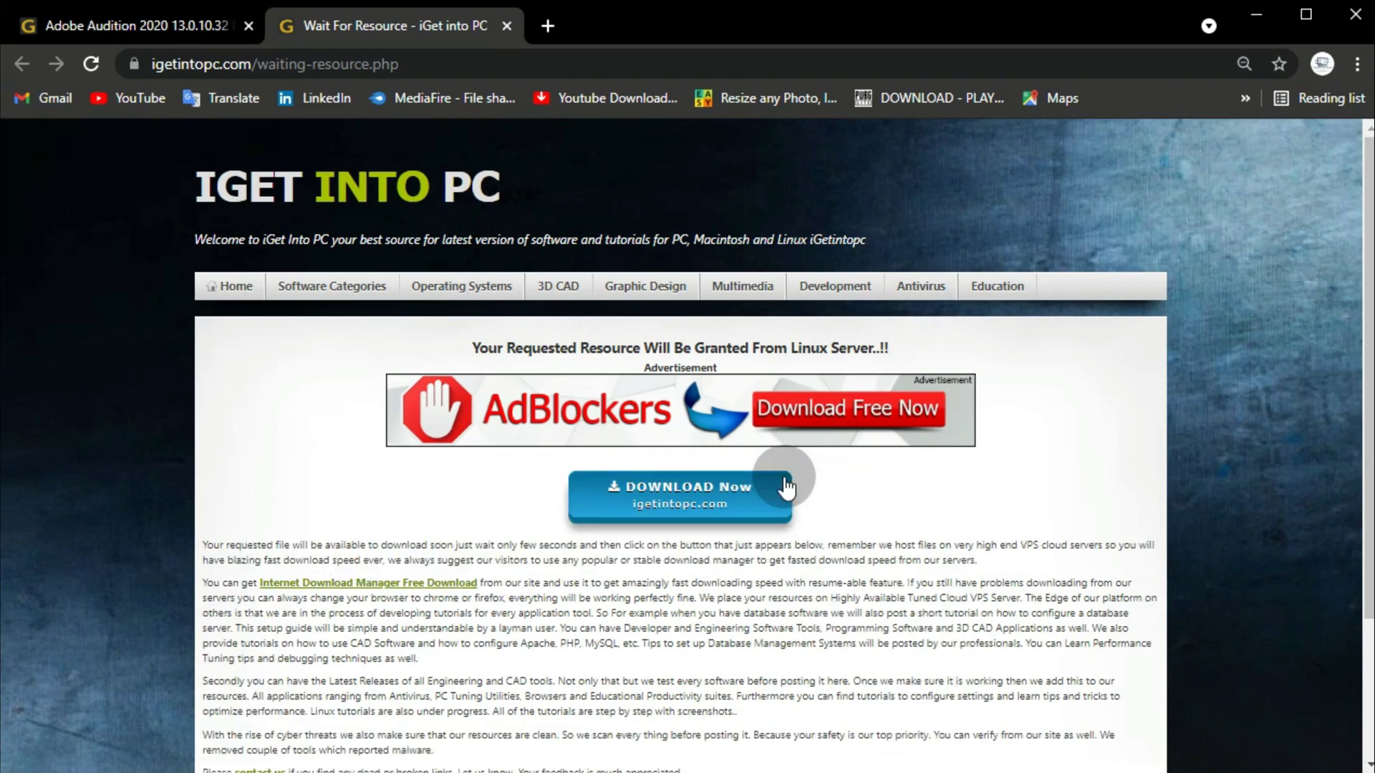
left_click(677, 507)
left_click_drag(376, 349, 1020, 355)
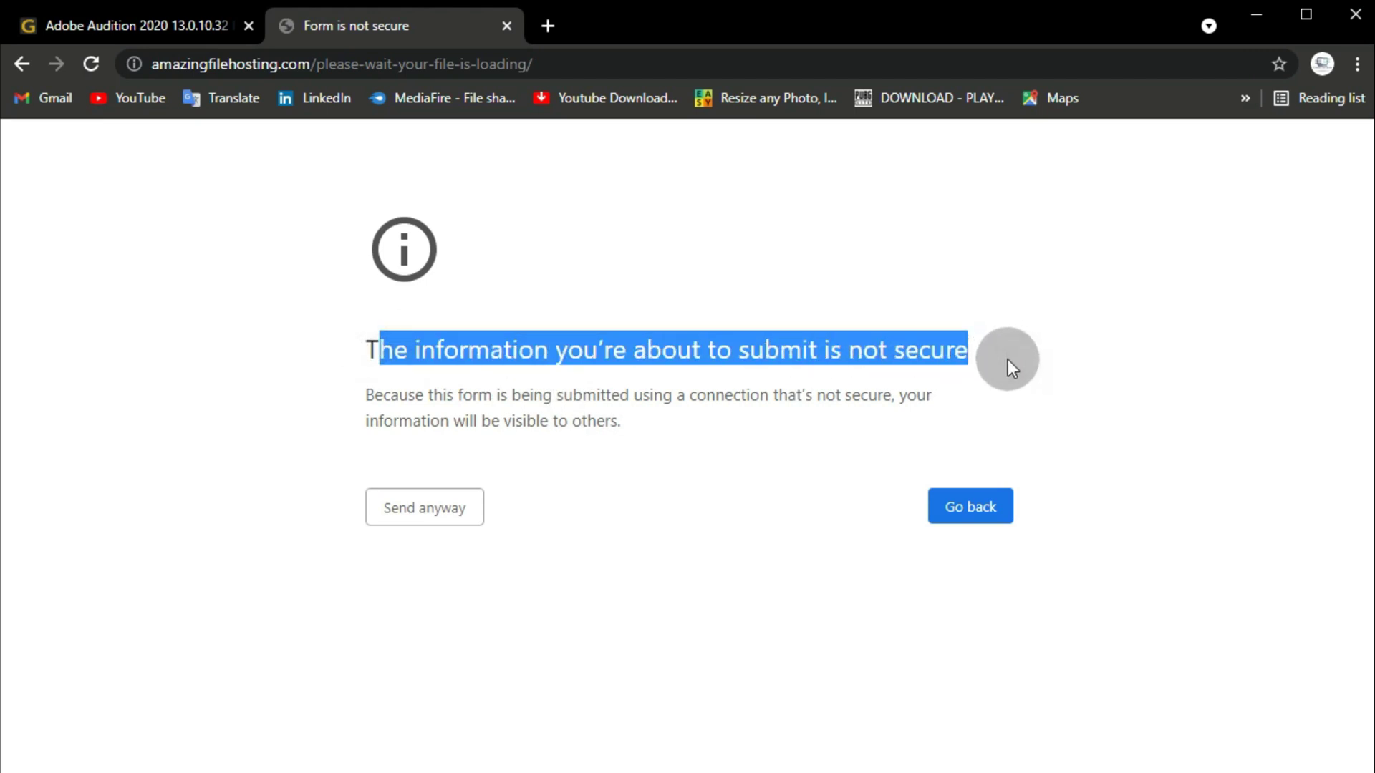
key("ctrl+minus")
left_click(992, 345)
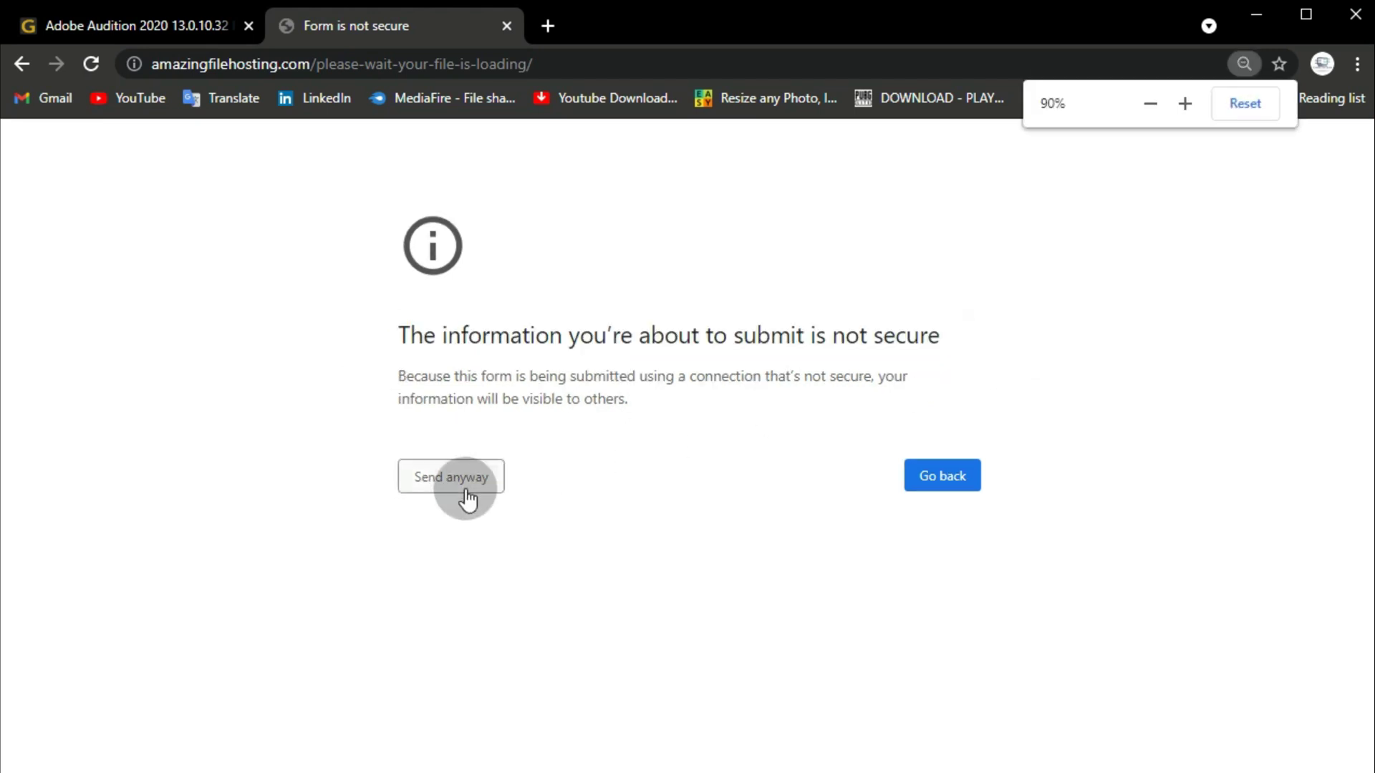
left_click(424, 494)
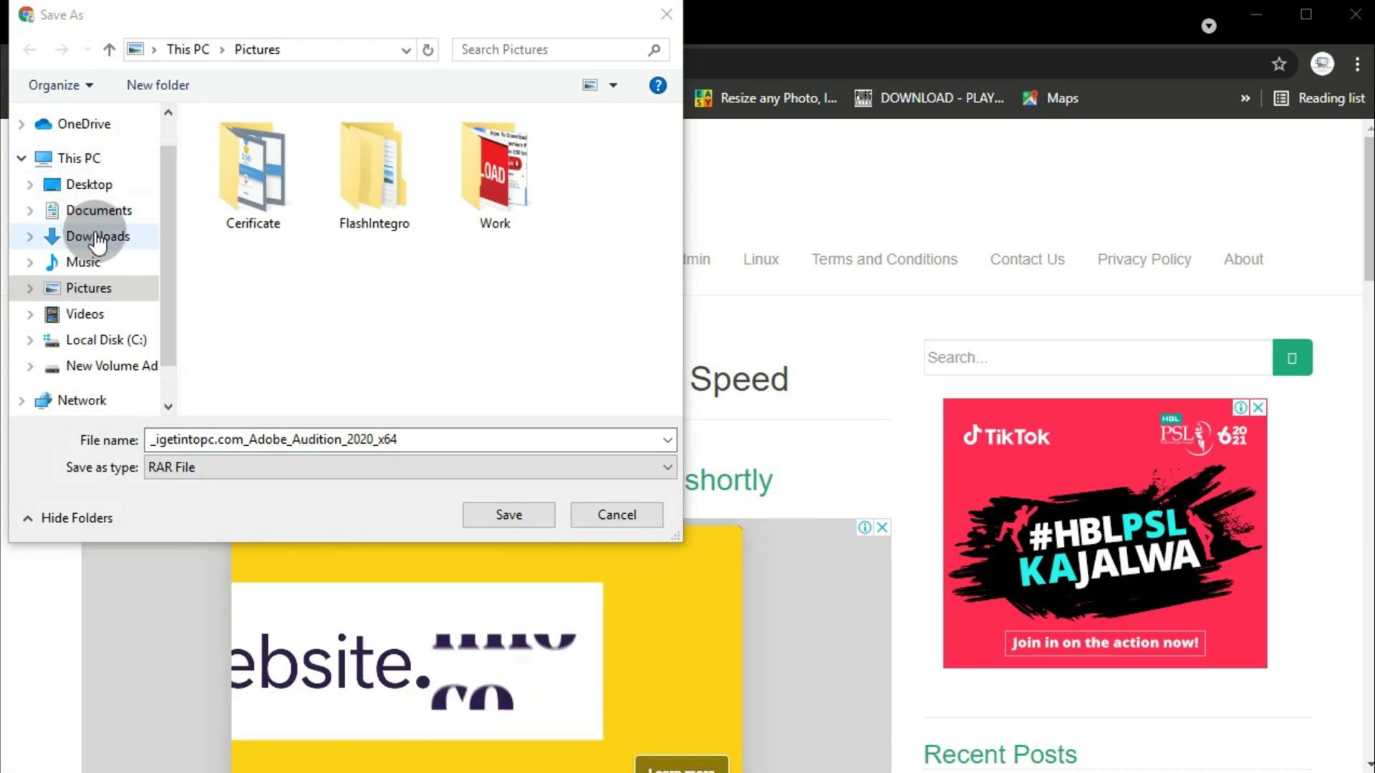
Save the Adobe Audition 2020 RAR file in the Videos folder, declining to replace the existing copy in Downloads.
left_click(98, 238)
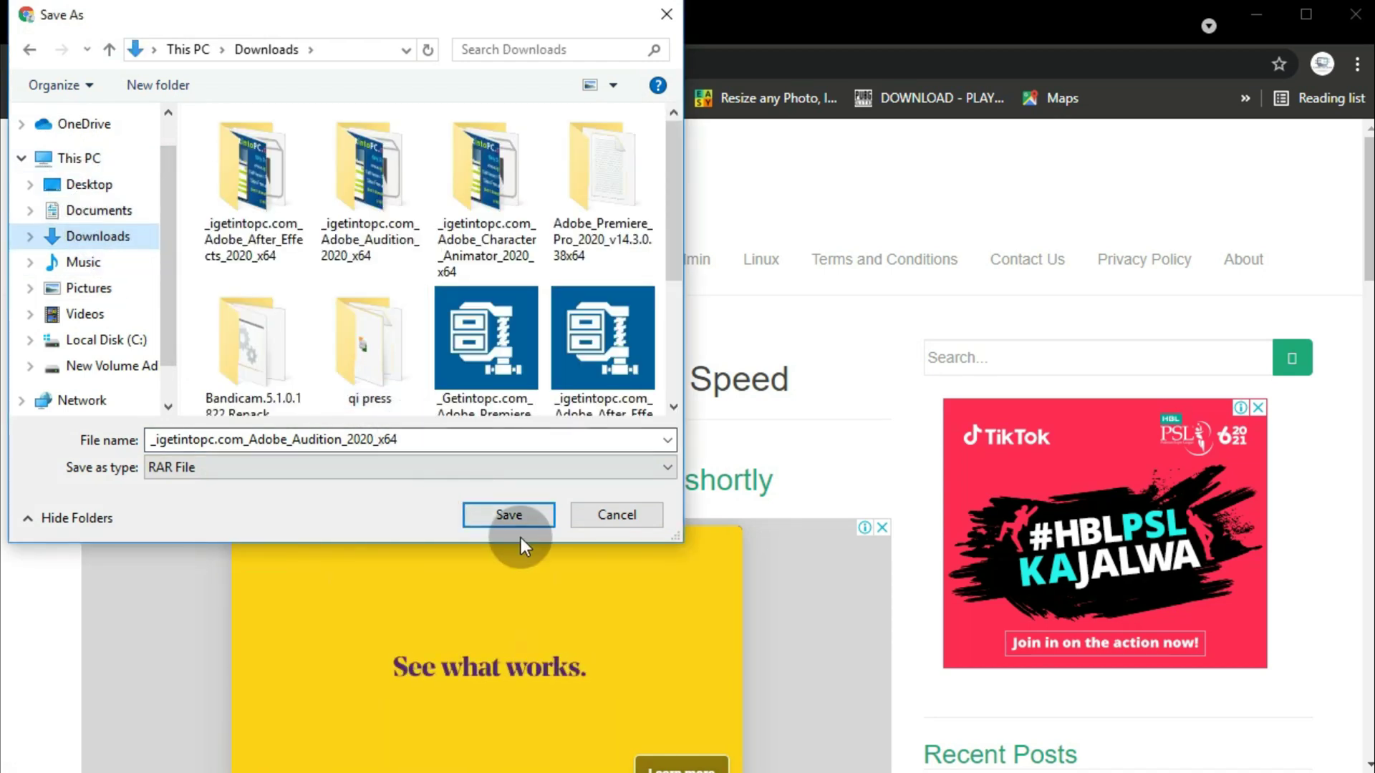
left_click(505, 517)
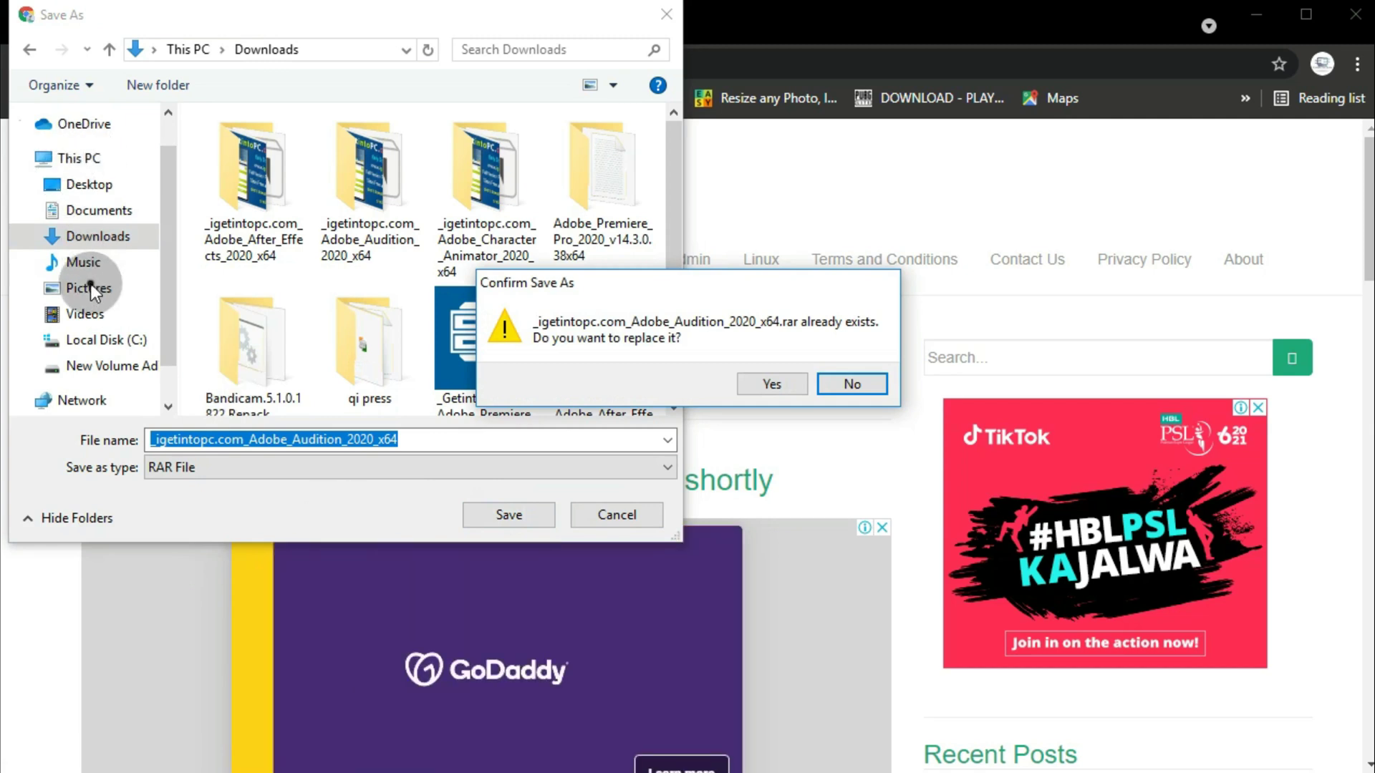
left_click(859, 391)
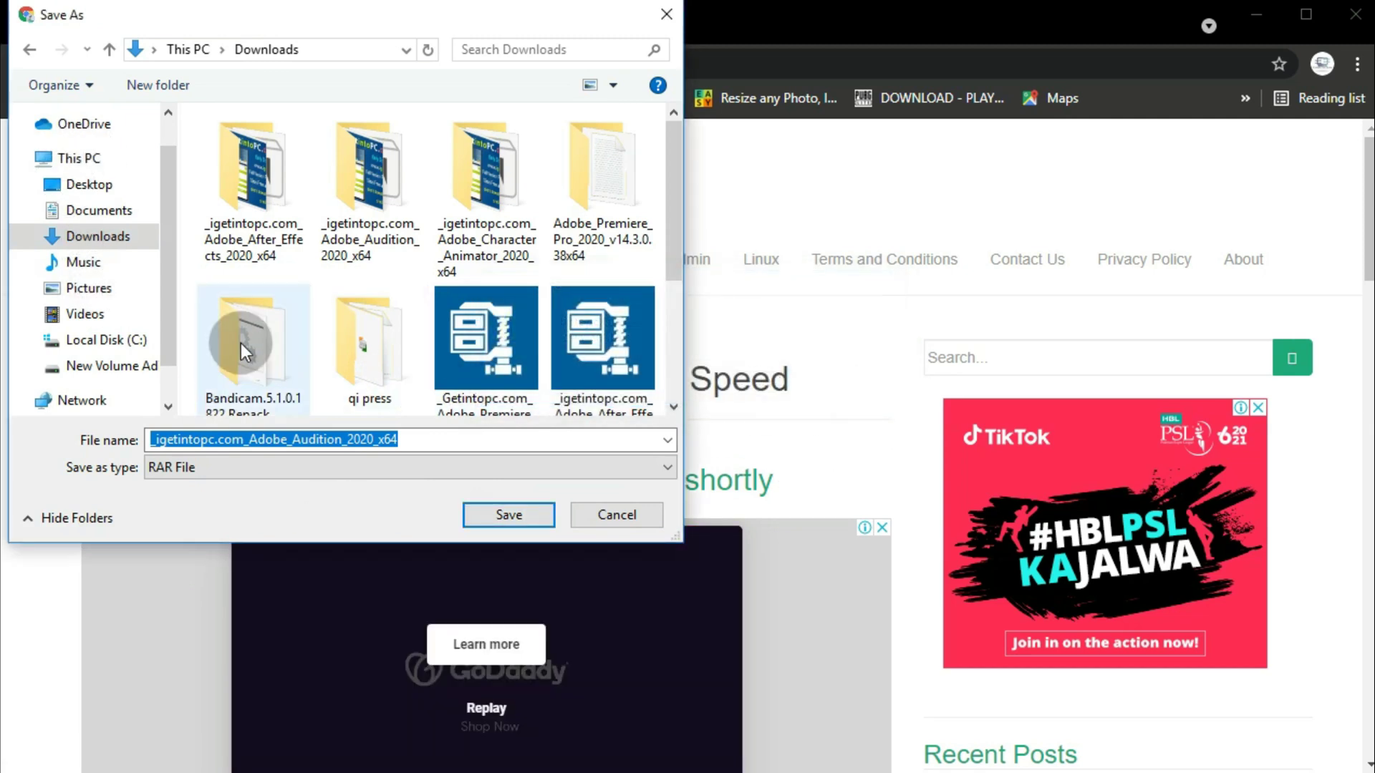
left_click(123, 313)
left_click(538, 526)
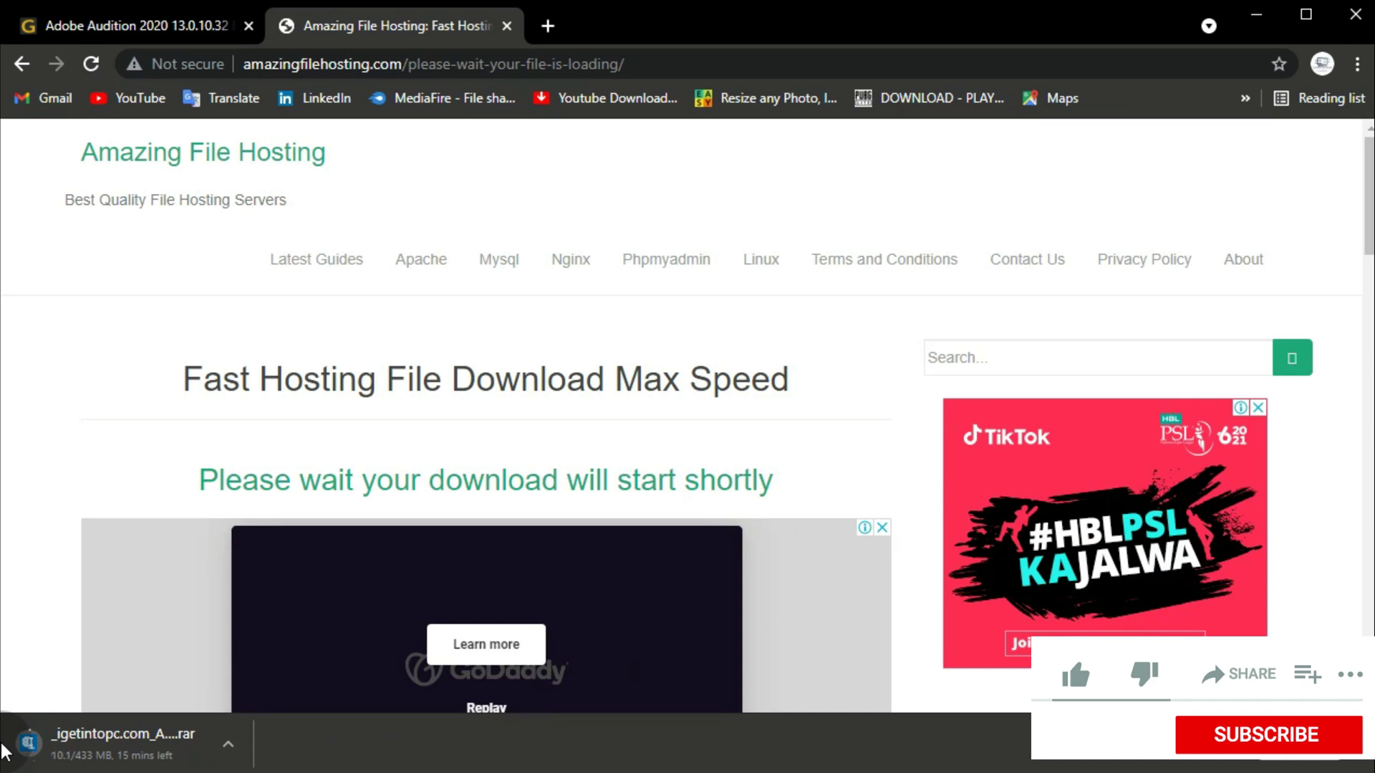
Cancel the running Adobe Audition 2020 archive download, minimize the browser and refresh the desktop.
key("ctrl+j")
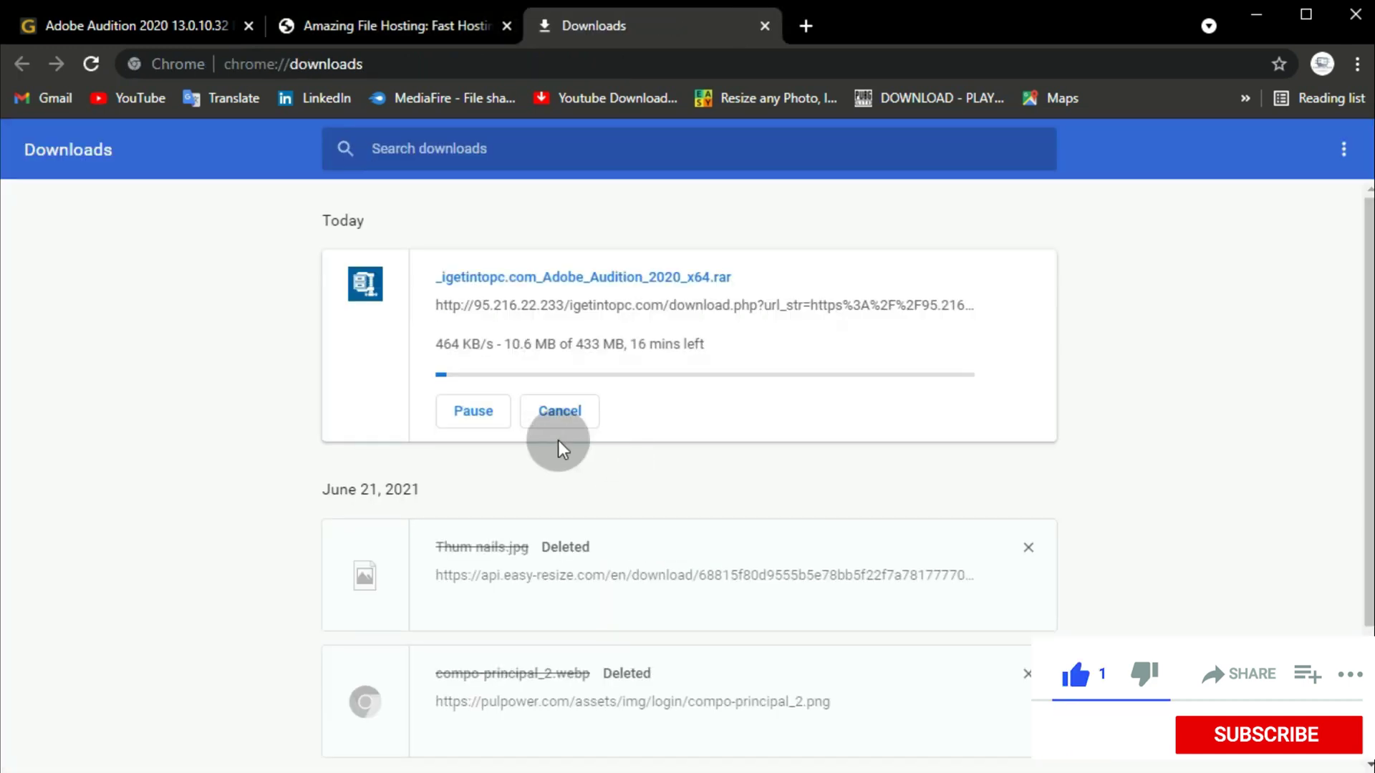
left_click(529, 413)
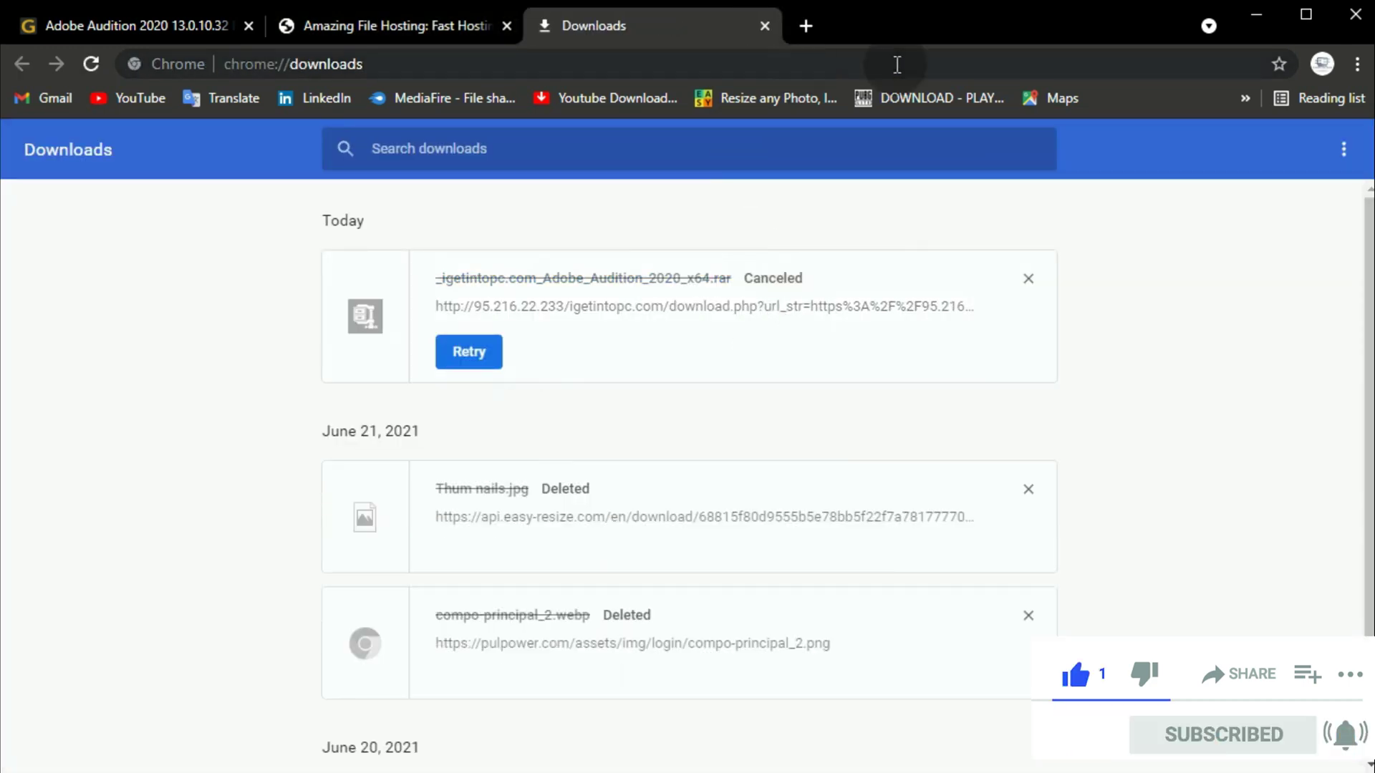
left_click(1264, 22)
right_click(792, 222)
left_click(857, 273)
left_click(727, 285)
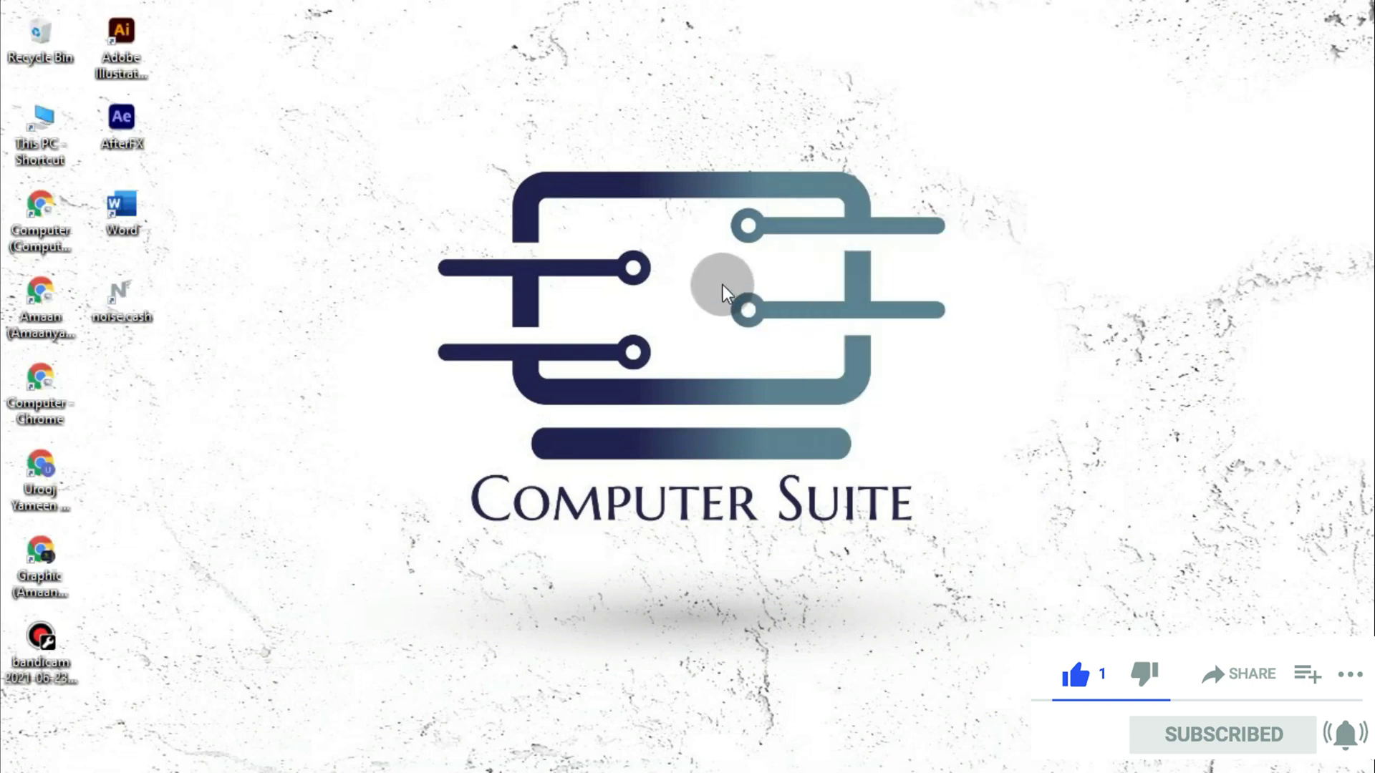
Switch to File Explorer and extract the Adobe Audition 2020 x64 archive inside the Downloads folder with 7-Zip, entering the archive password.
key("super+e")
left_click(93, 276)
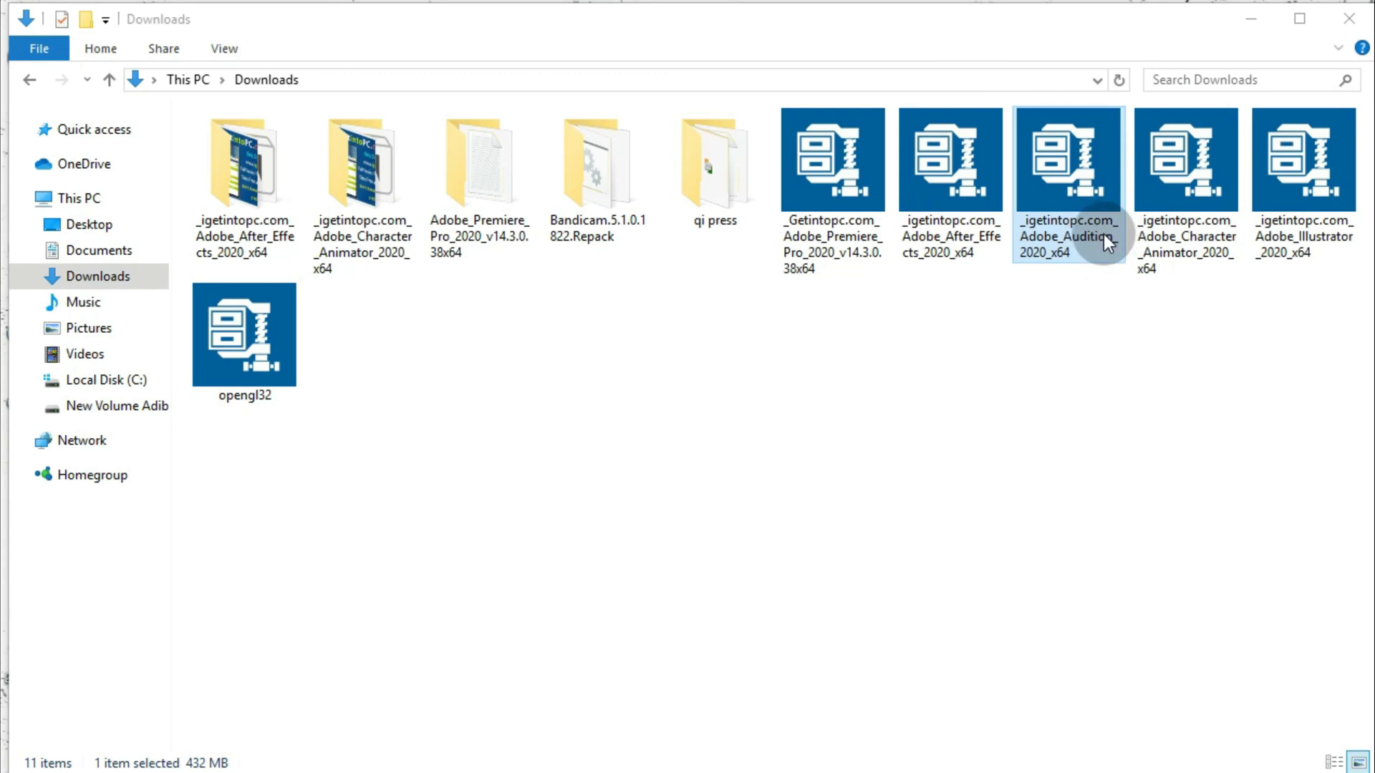
right_click(1086, 220)
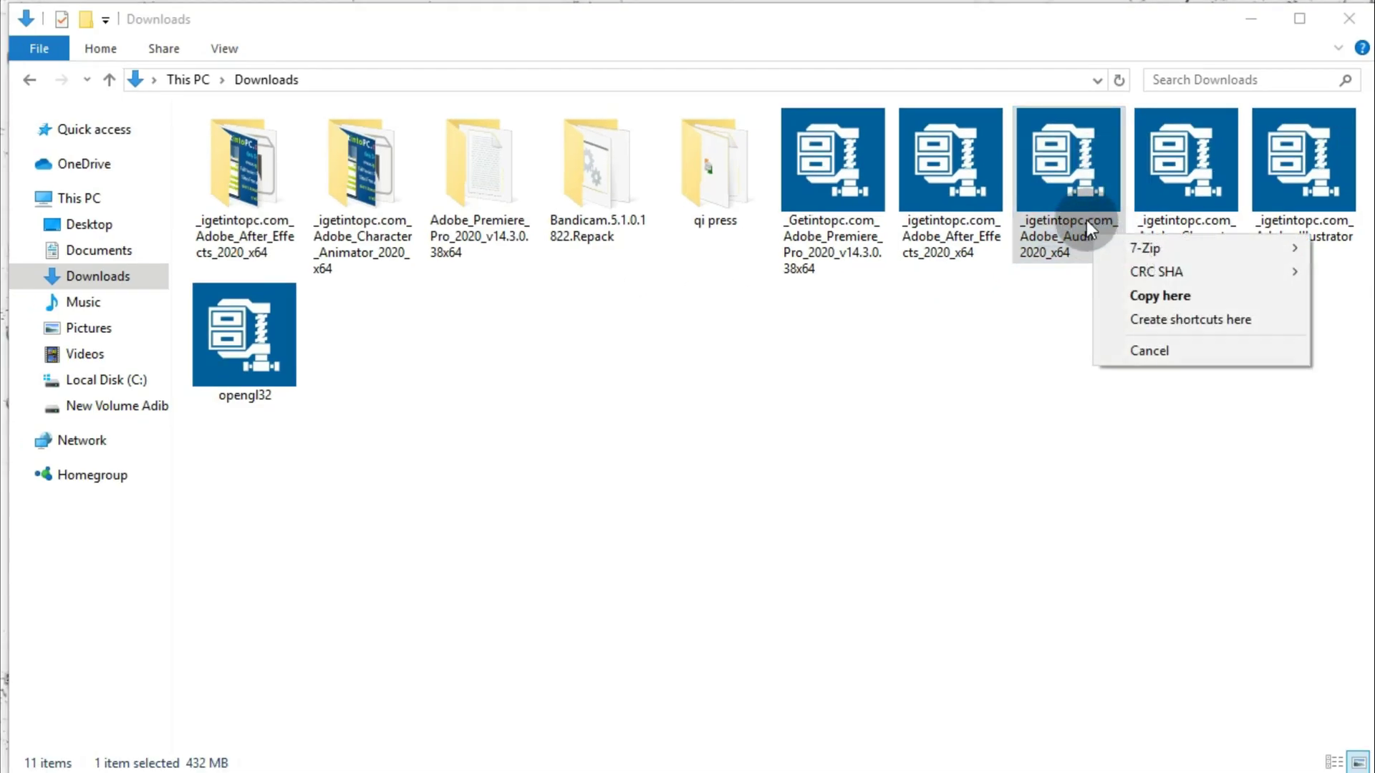
left_click(1081, 215)
right_click(1075, 208)
mouse_move(1094, 243)
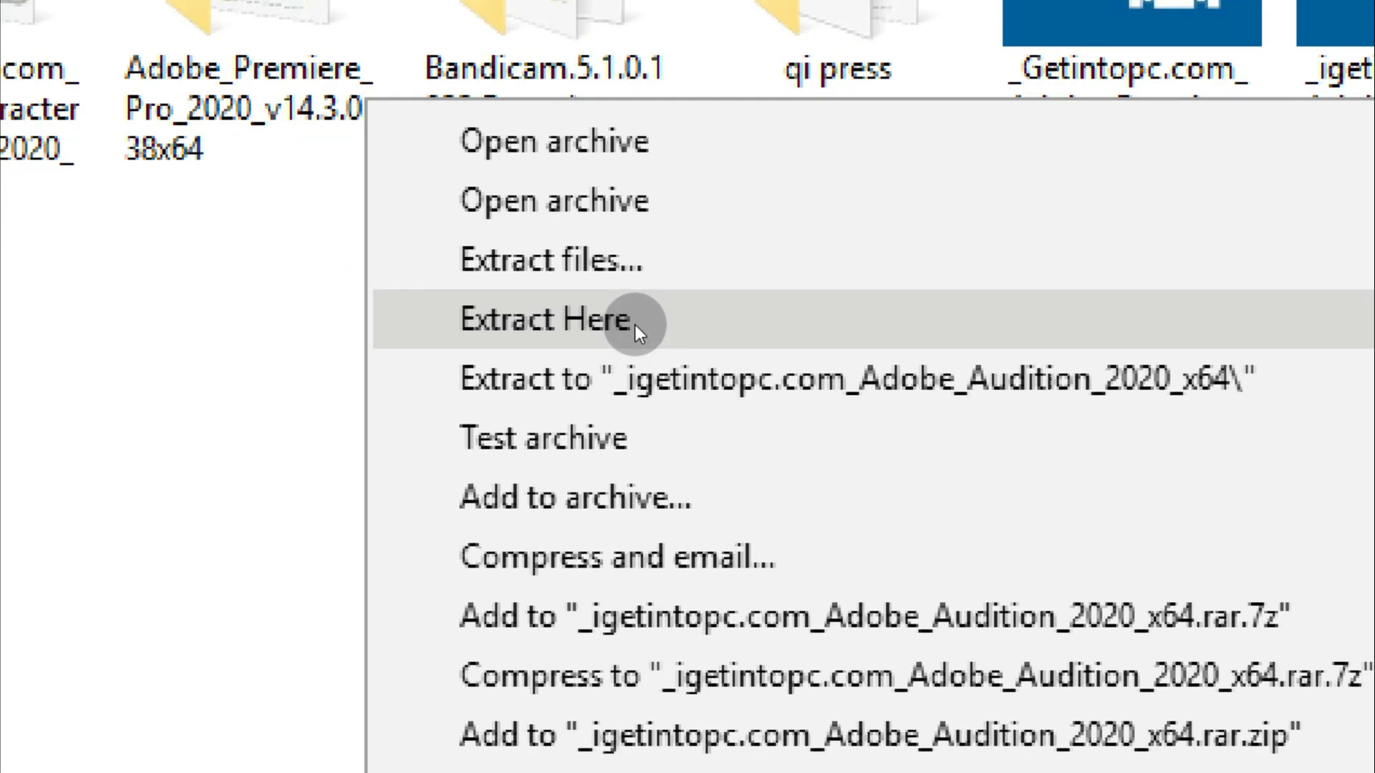
left_click(634, 324)
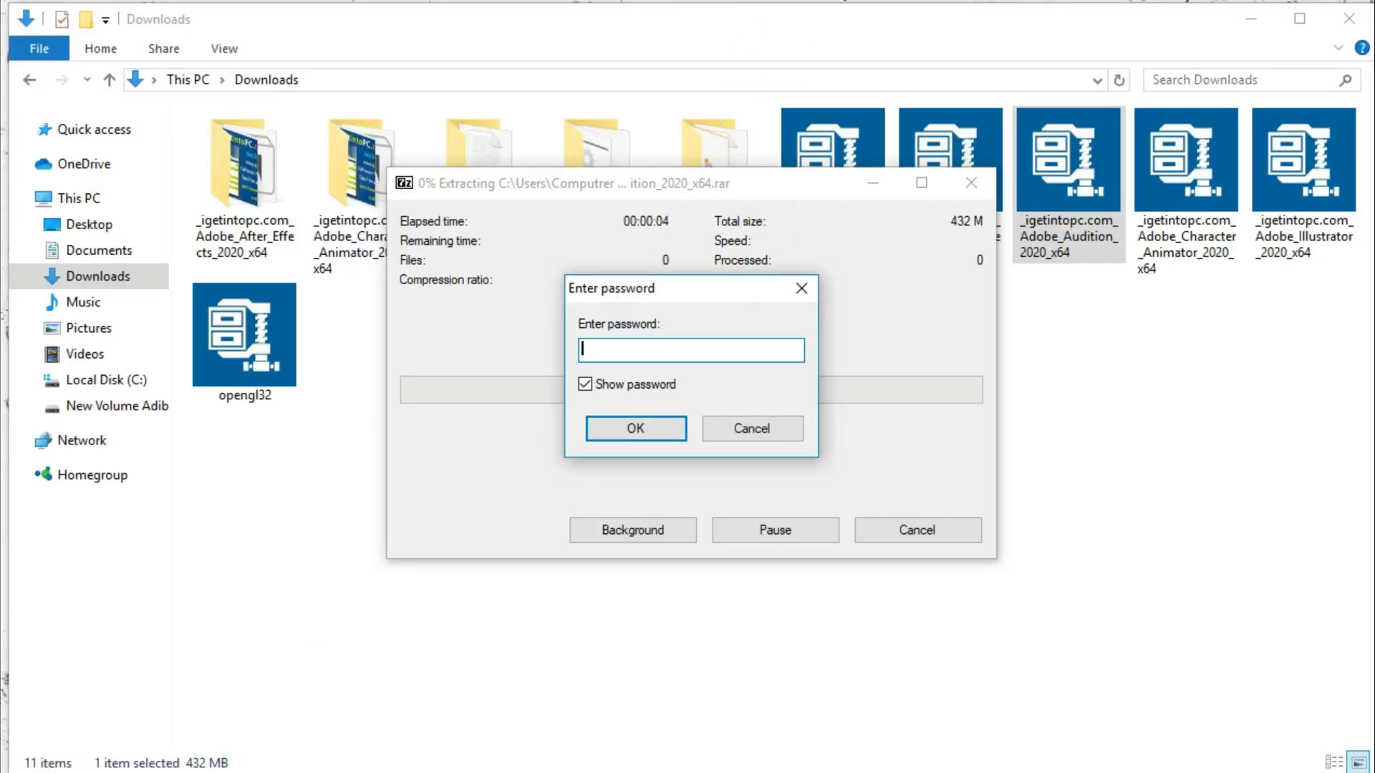
type("ntopc.com")
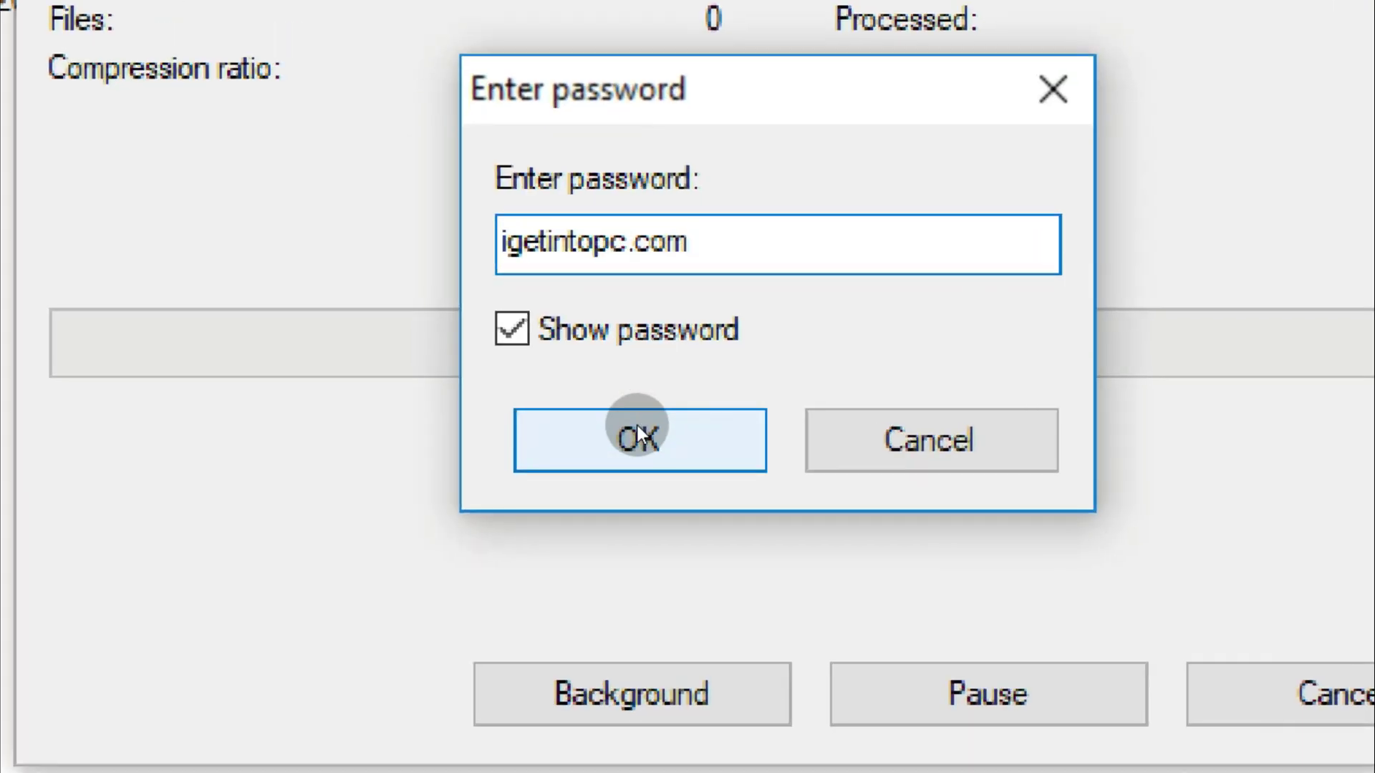
left_click(636, 431)
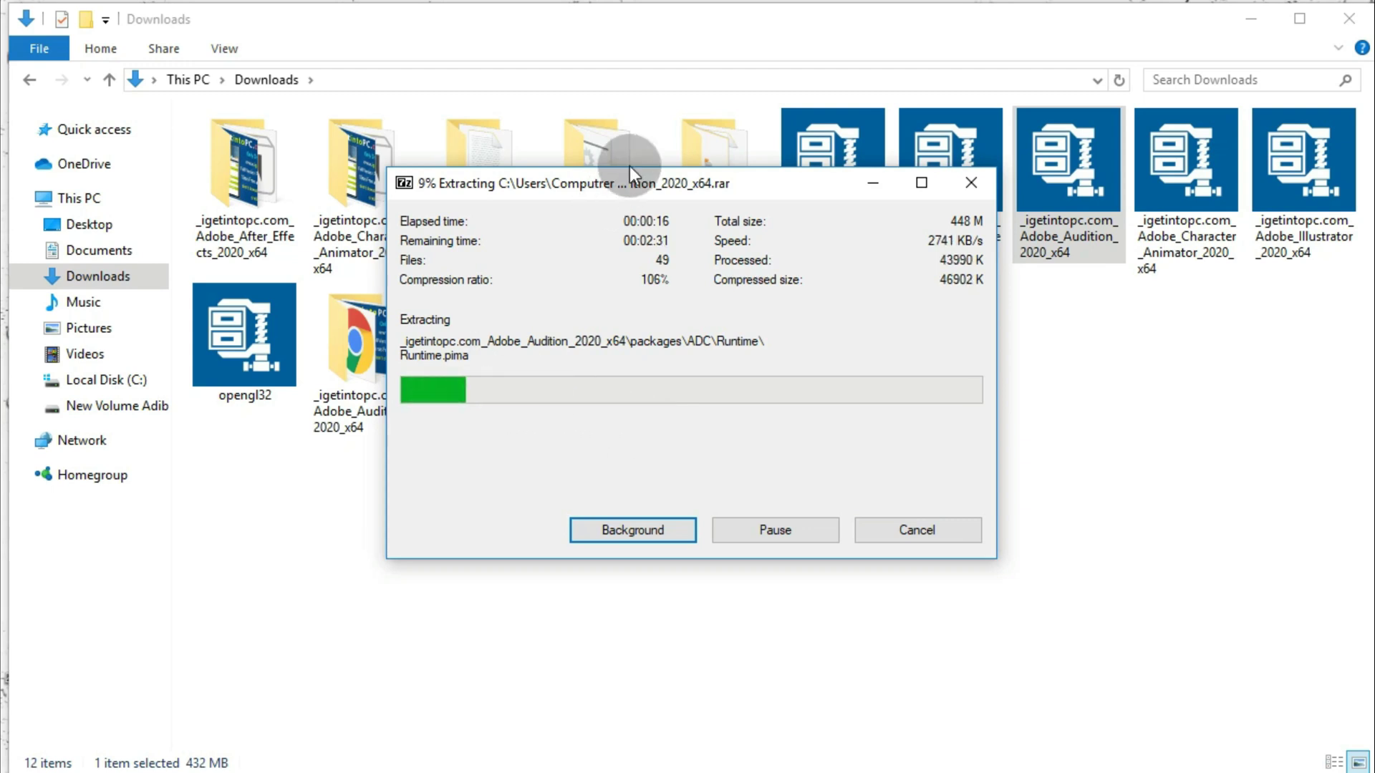
left_click_drag(632, 184, 762, 238)
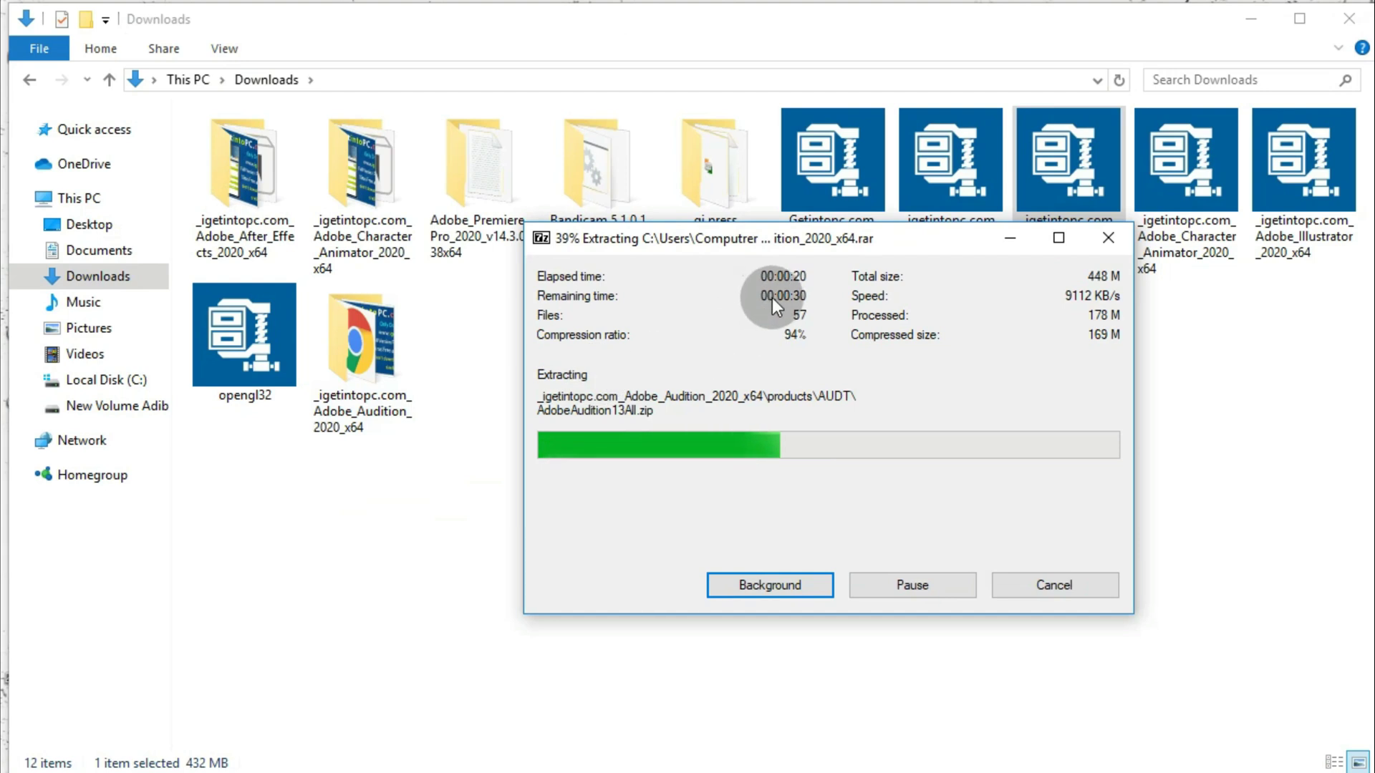
left_click_drag(796, 251, 708, 215)
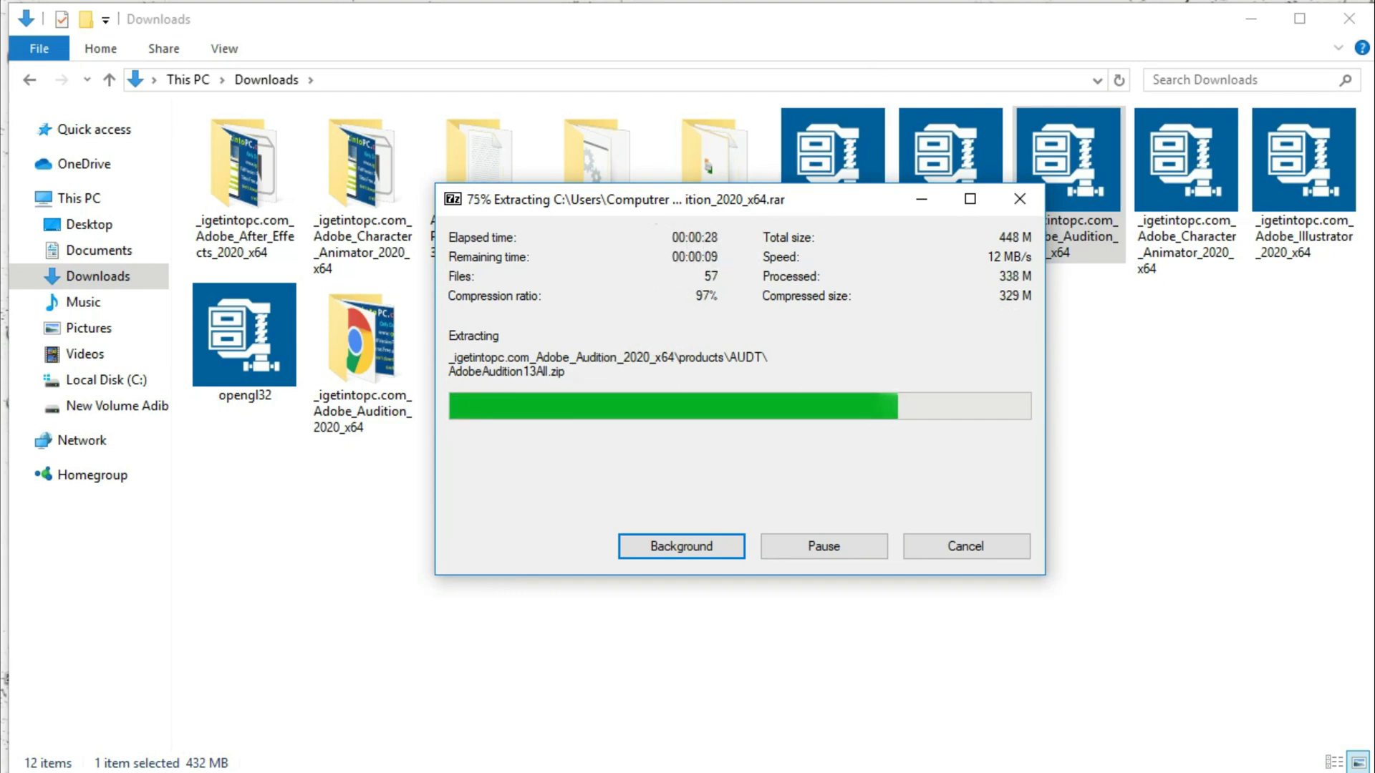
left_click_drag(776, 190, 795, 124)
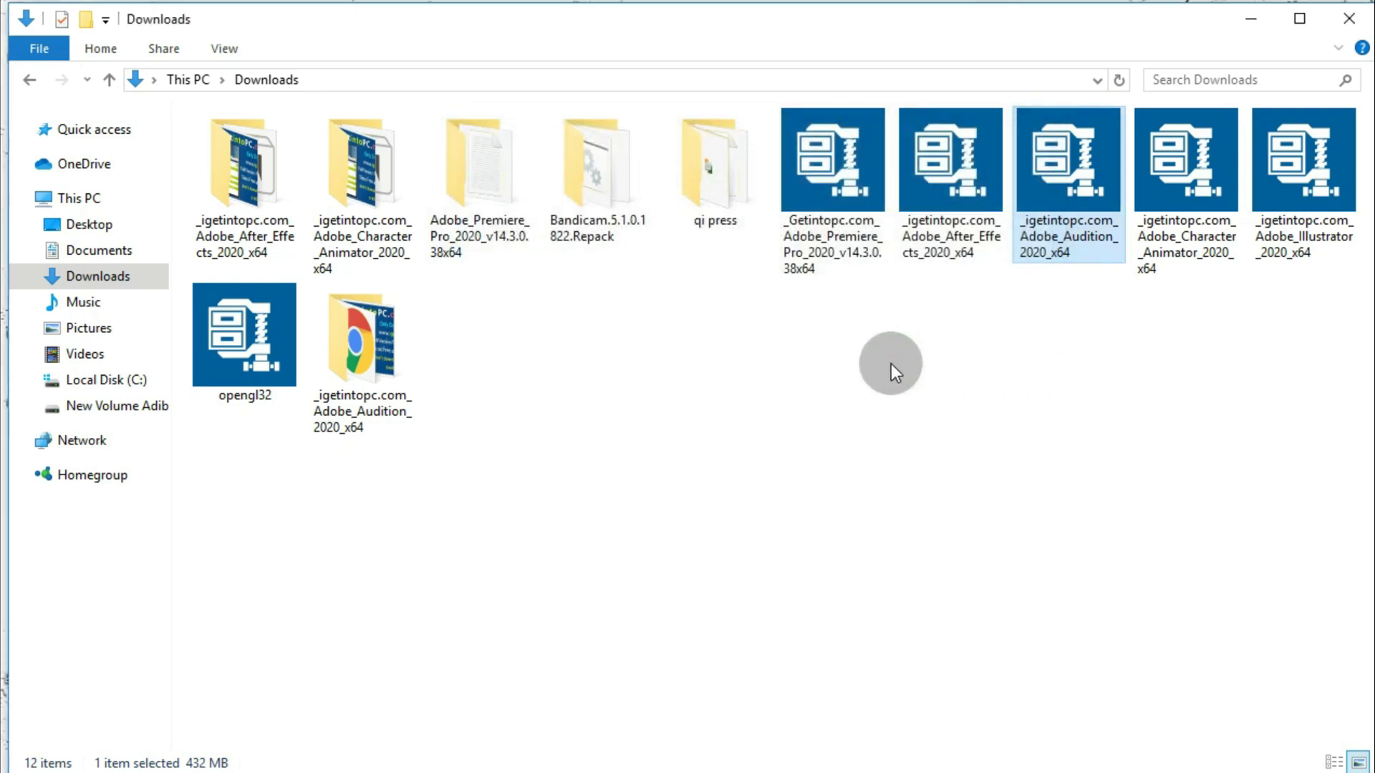
Open the extracted _igetintopc.com_Adobe_Audition_2020_x64 folder in Downloads.
left_click(875, 365)
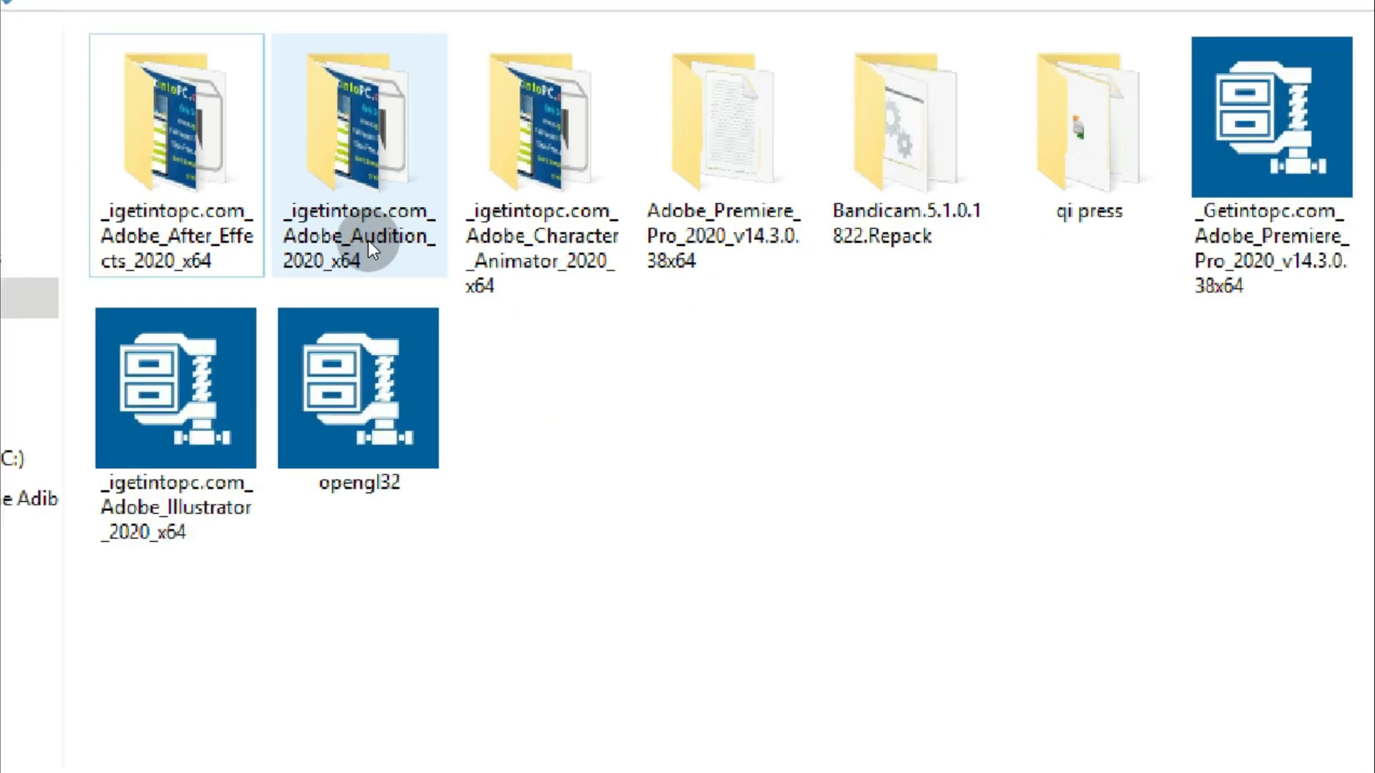
right_click(368, 240)
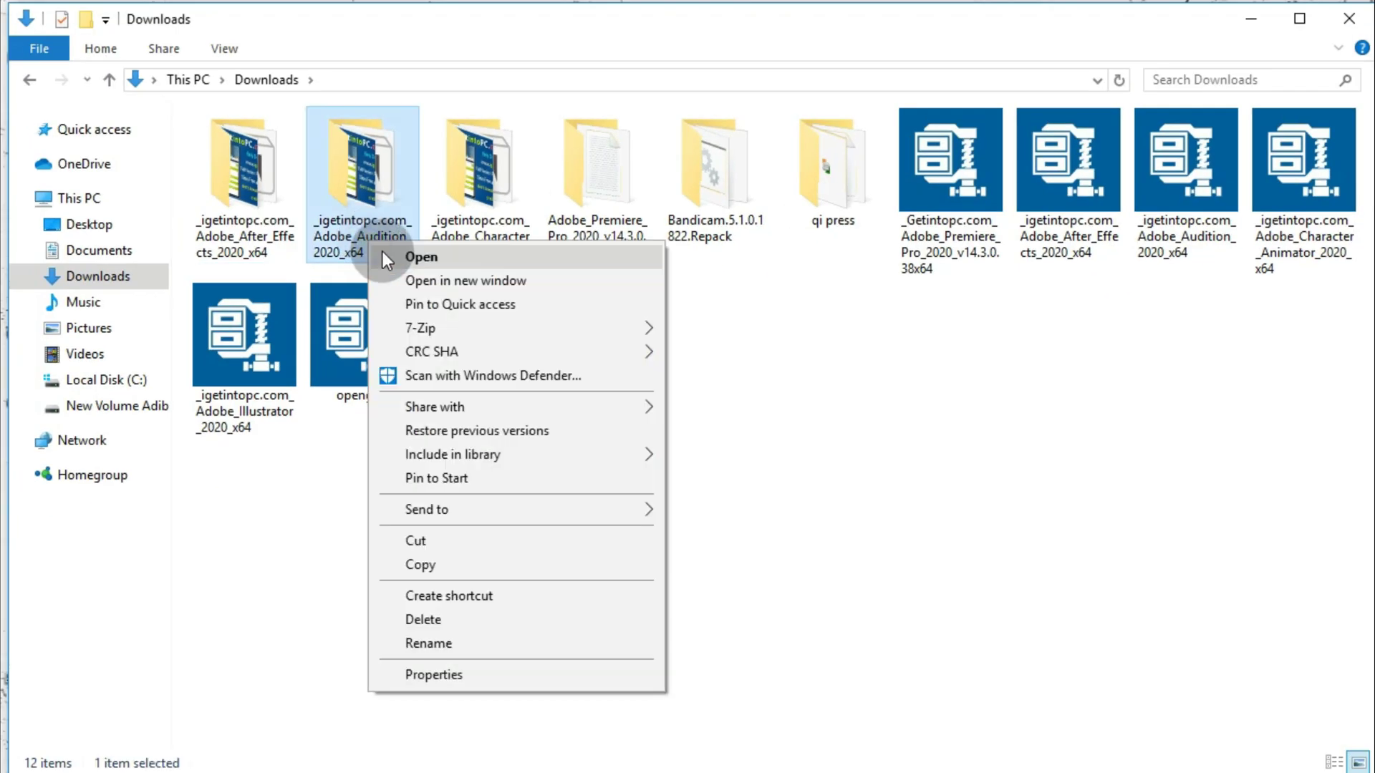
left_click(381, 252)
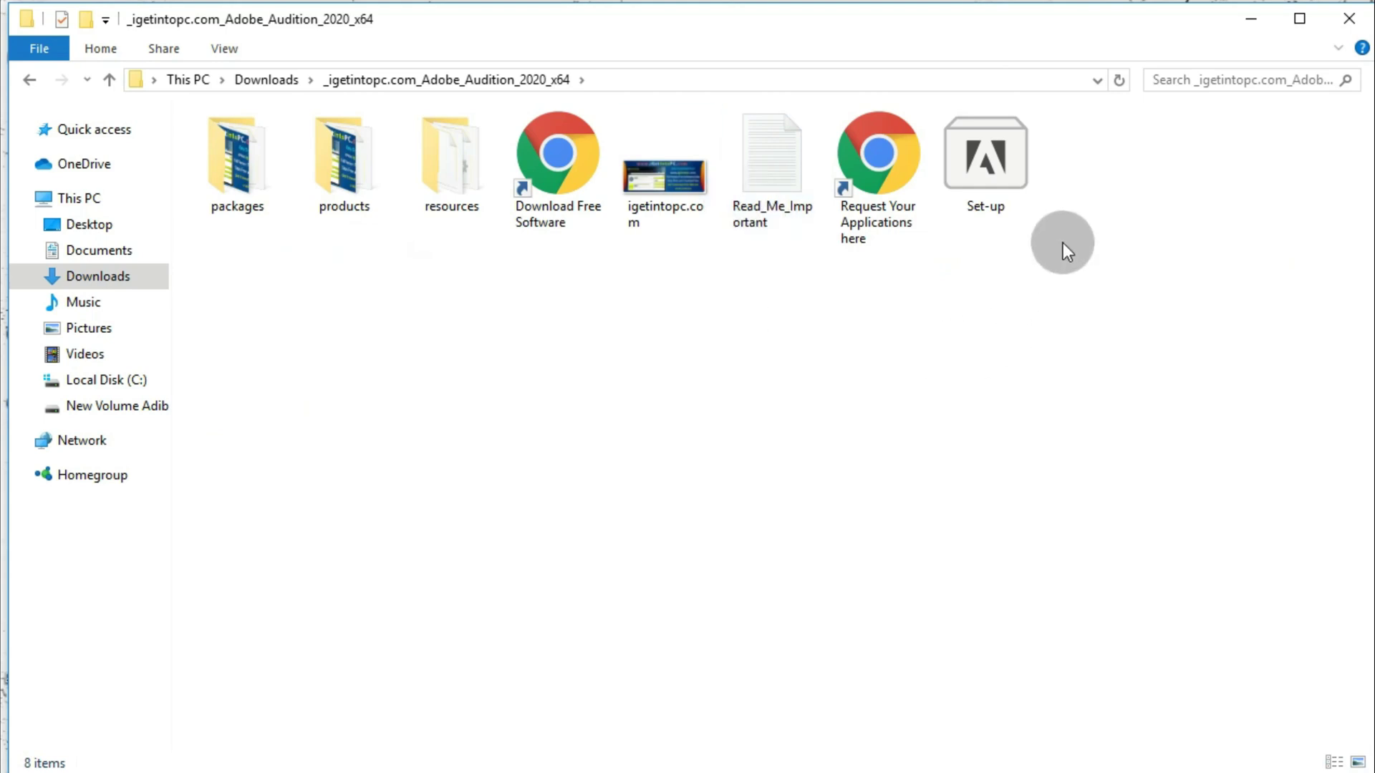
Try to install Adobe Audition from Set-up in English (North America) at the default location, and quit the installer.
left_click(1014, 169)
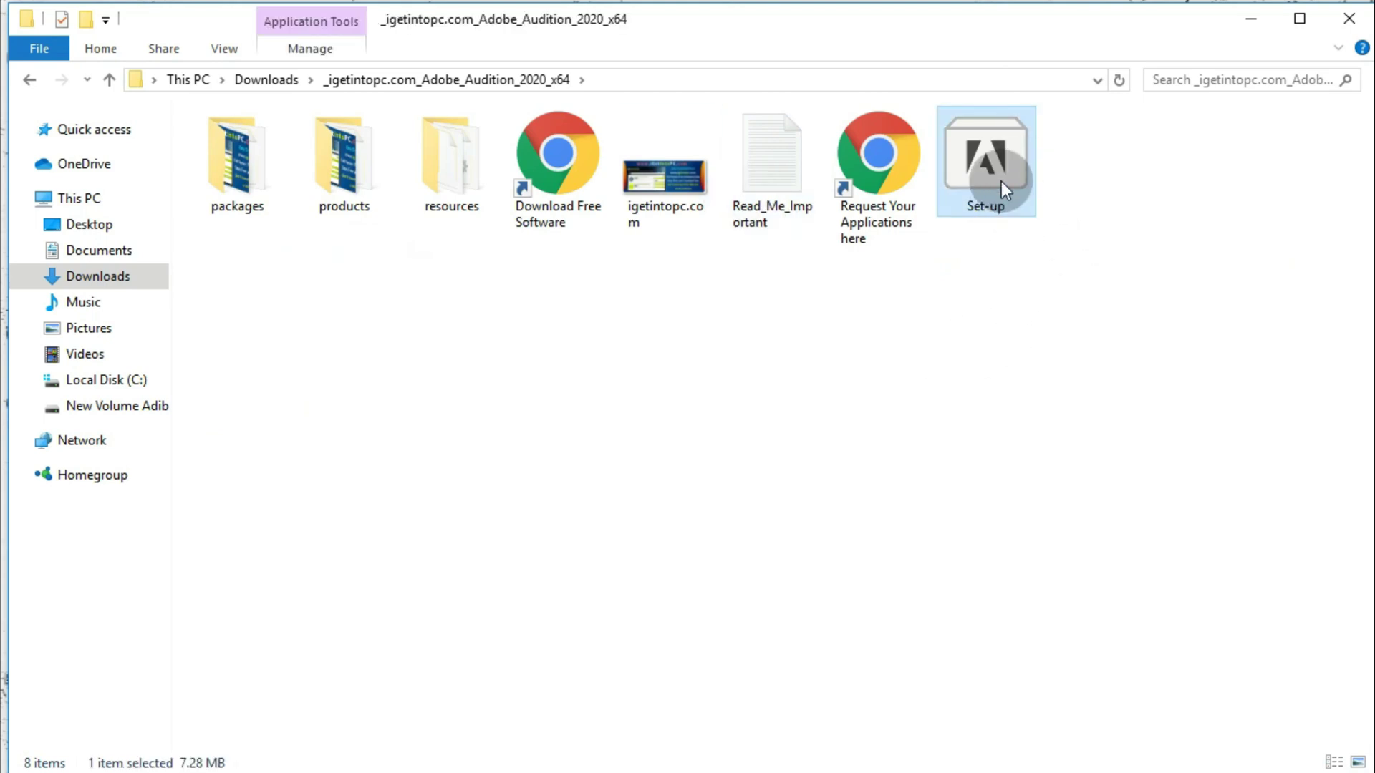
right_click(1001, 181)
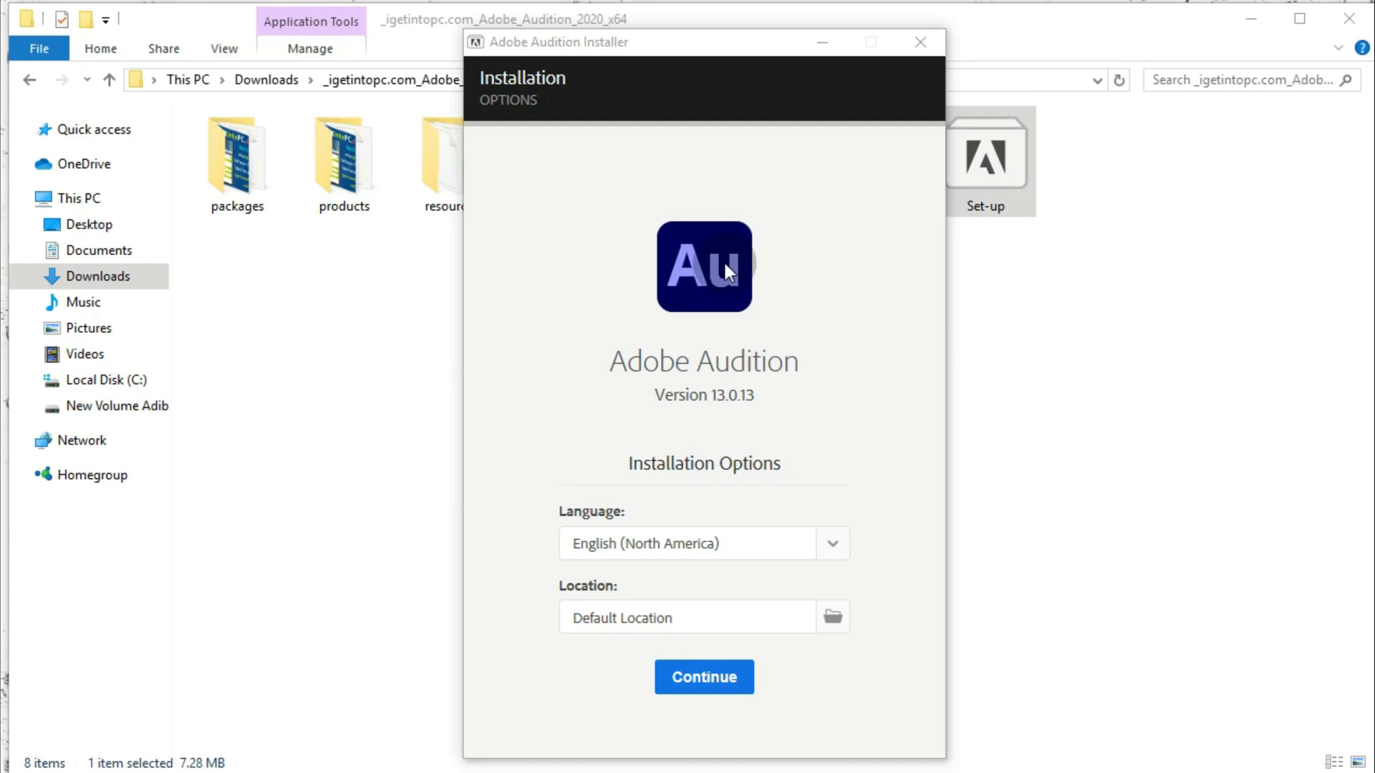
left_click(1246, 19)
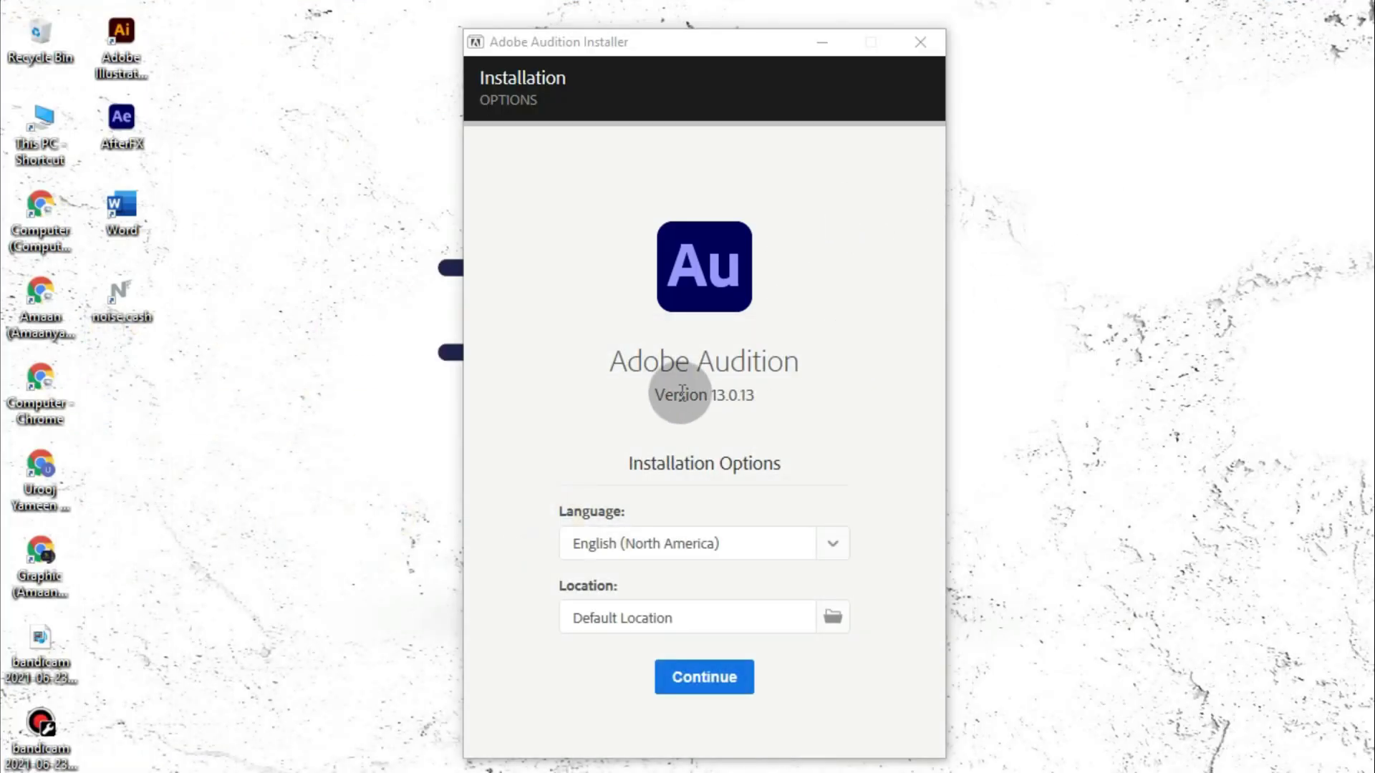
left_click(845, 357)
left_click(617, 368)
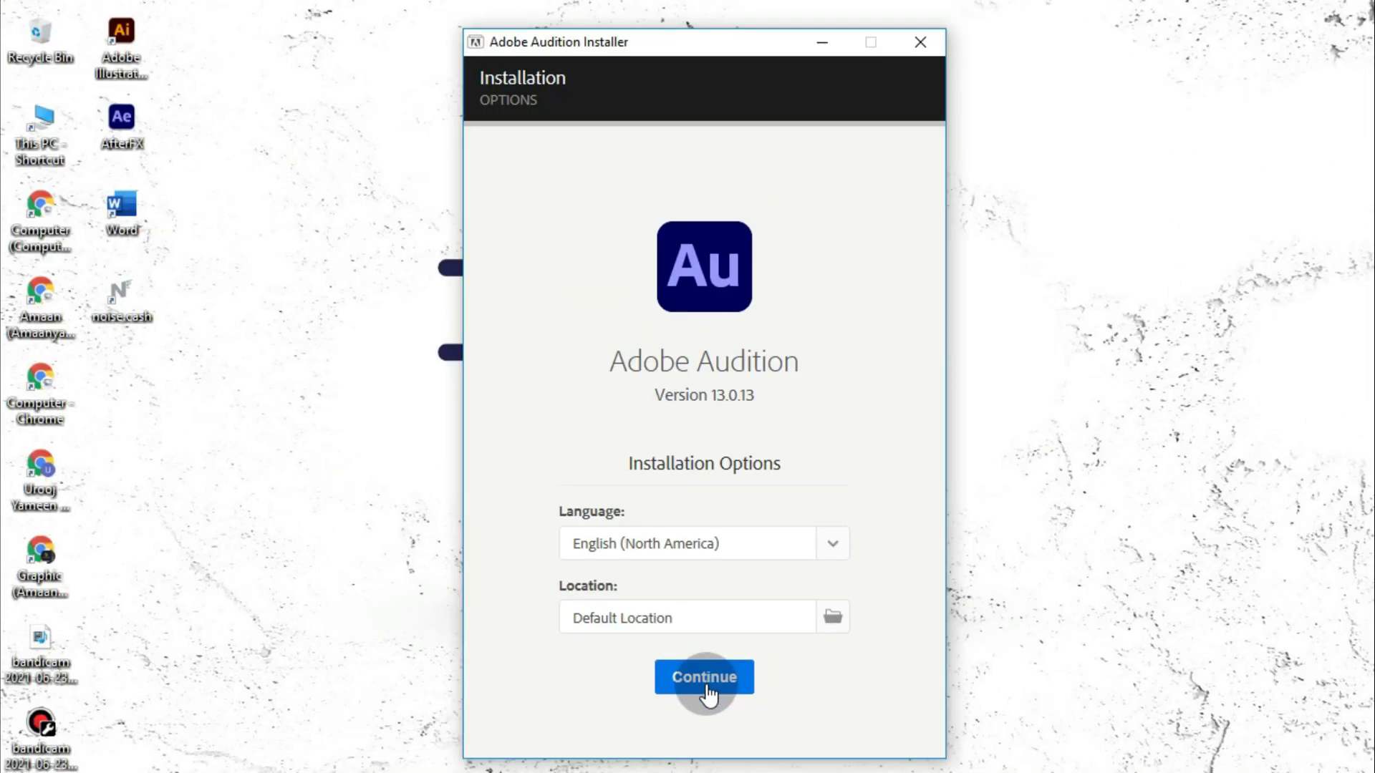
left_click(706, 680)
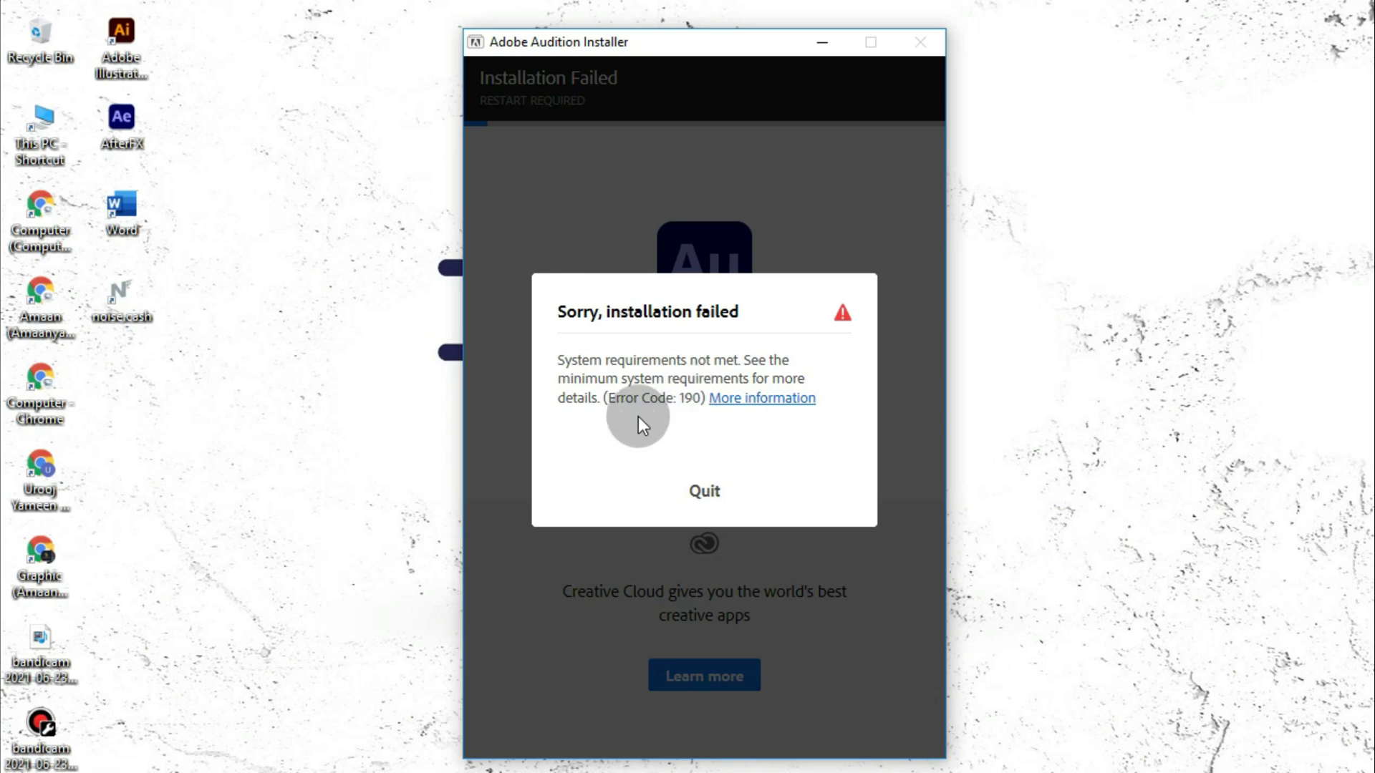
left_click(709, 496)
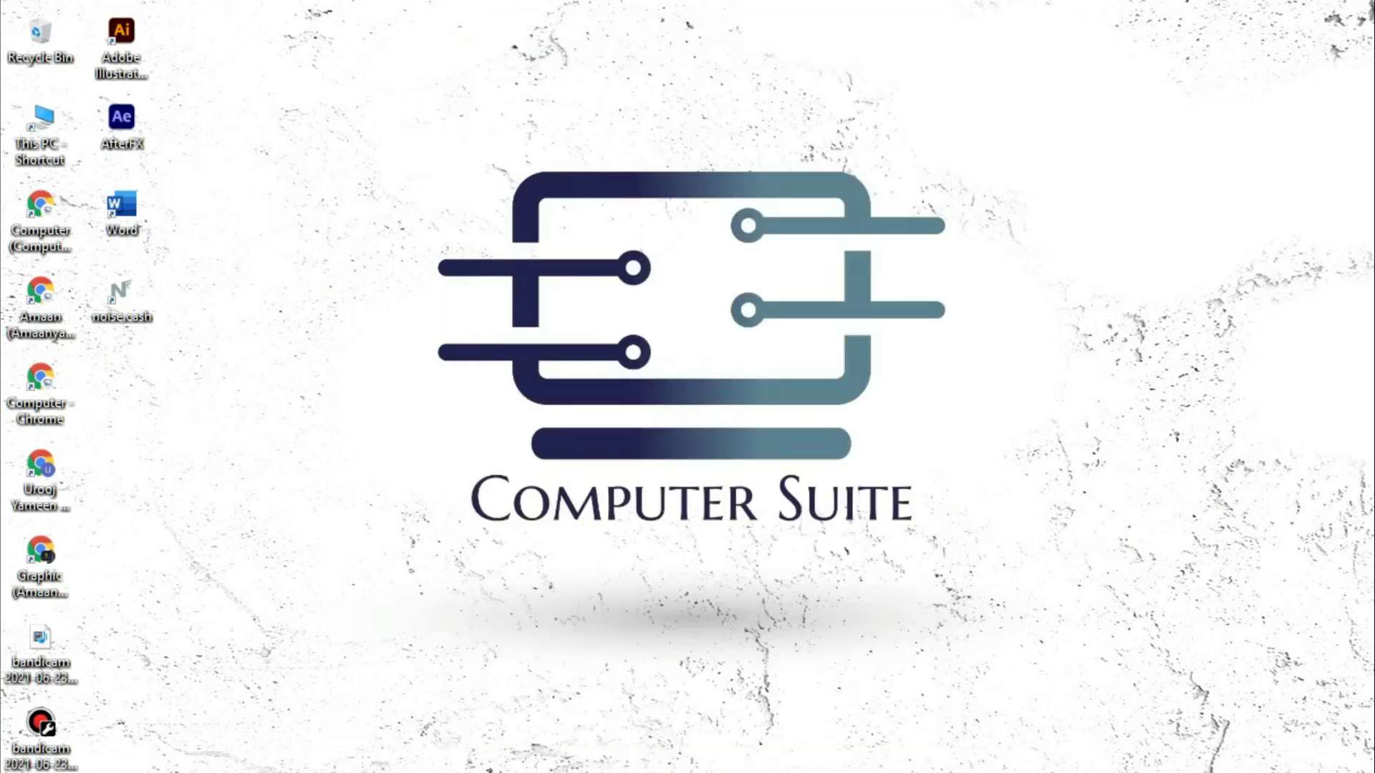
Switch back to File Explorer and open the AUDT folder within products in the extracted Adobe Audition 2020 folder.
key("alt+Tab")
left_click(118, 276)
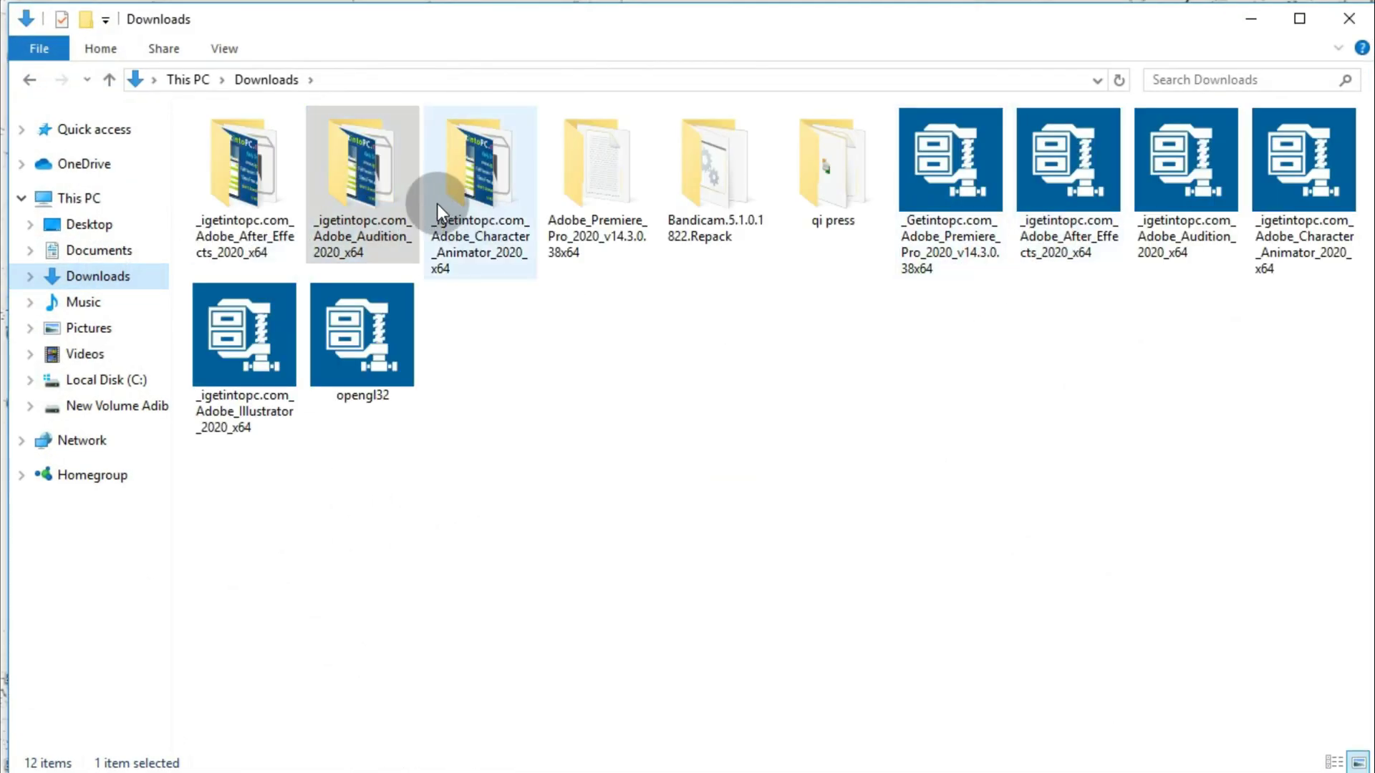
double_click(350, 220)
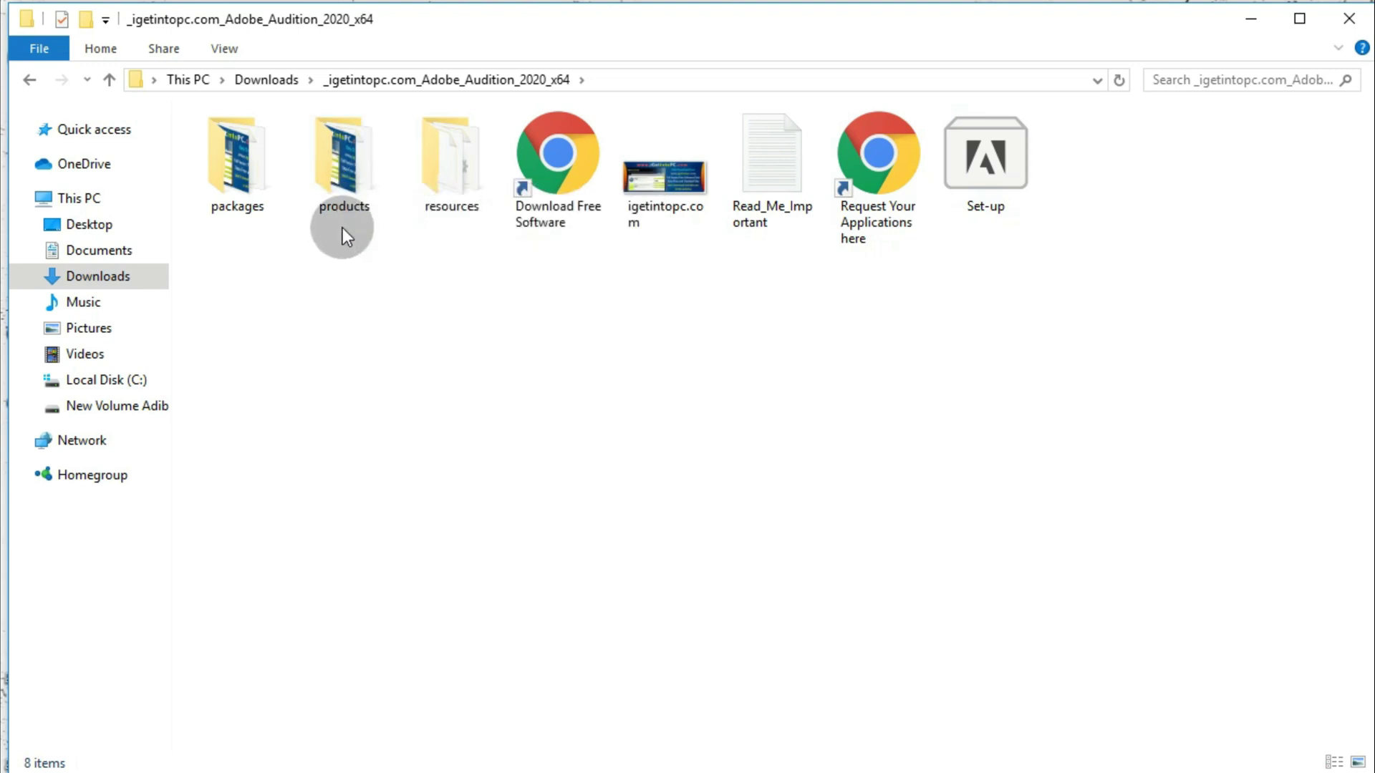
double_click(346, 215)
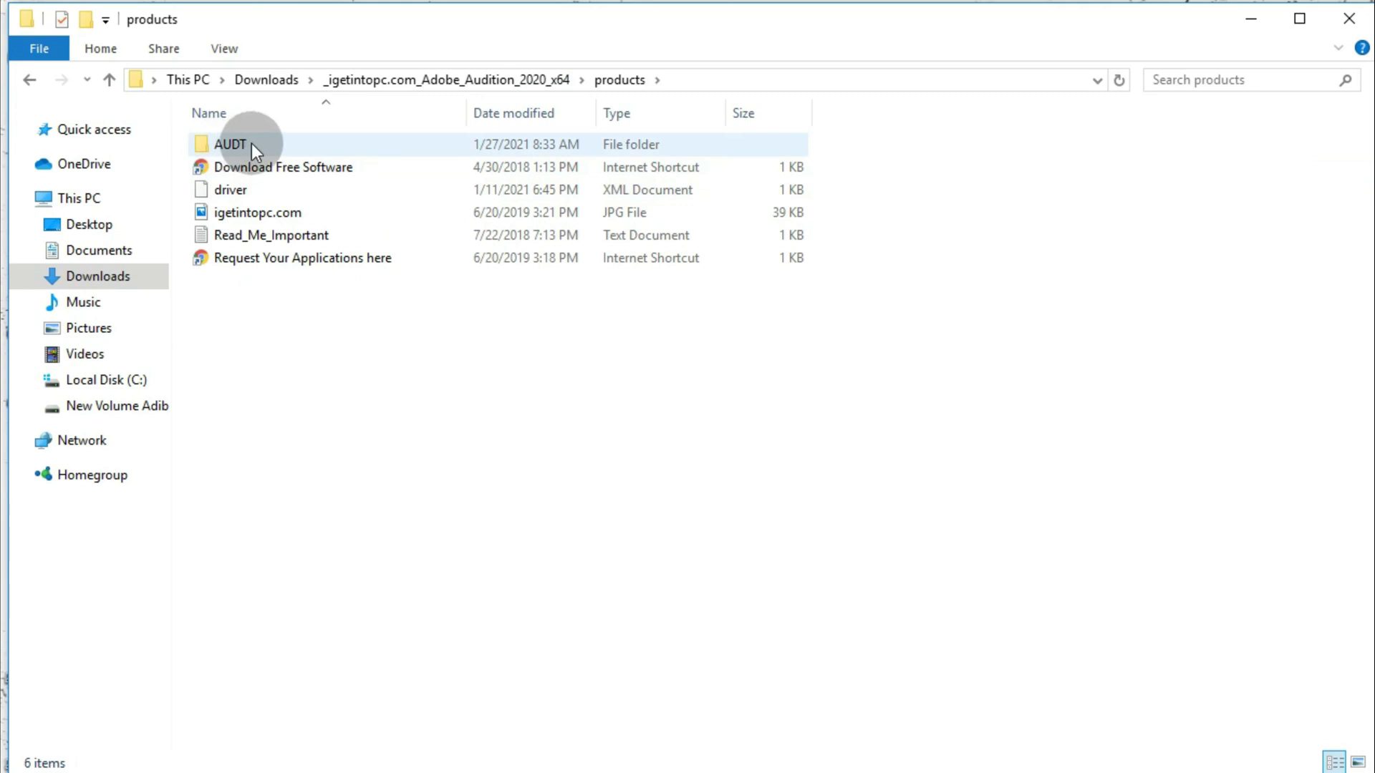
scroll(251, 144, "up", 4, "ctrl")
left_click(236, 179)
right_click(236, 179)
left_click(279, 195)
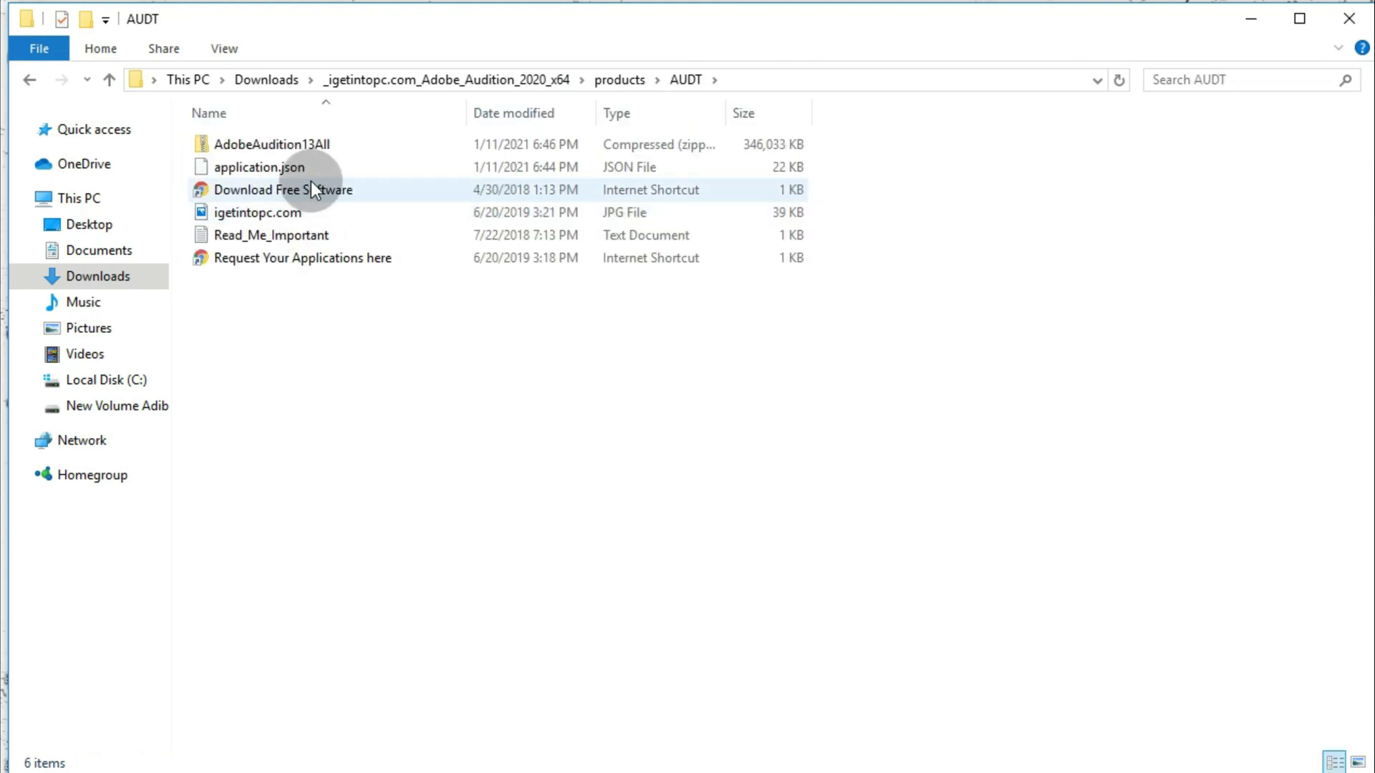
Extract the AdobeAudition13All archive directly into the AUDT folder with 7-Zip.
scroll(287, 152, "up", 3, "ctrl")
scroll(287, 152, "up", 1, "ctrl")
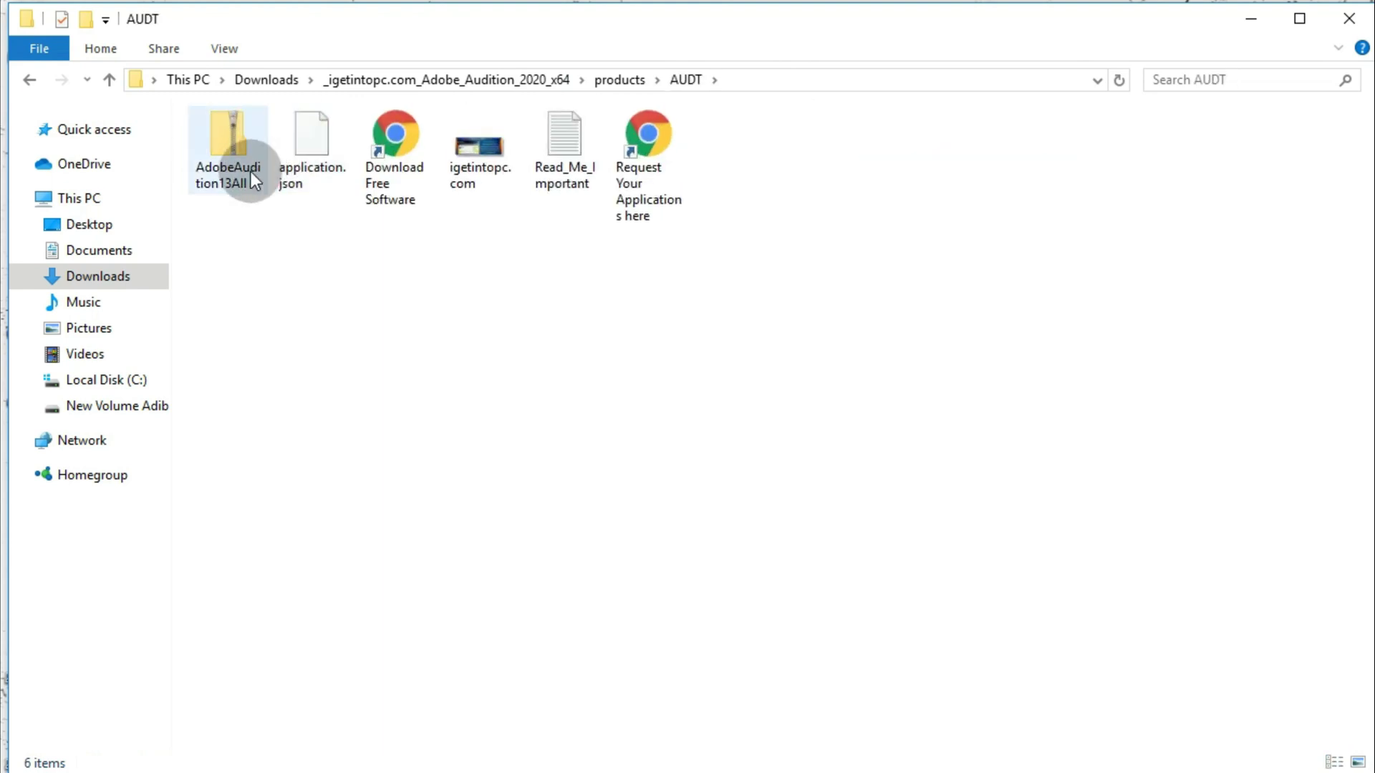
left_click(244, 176)
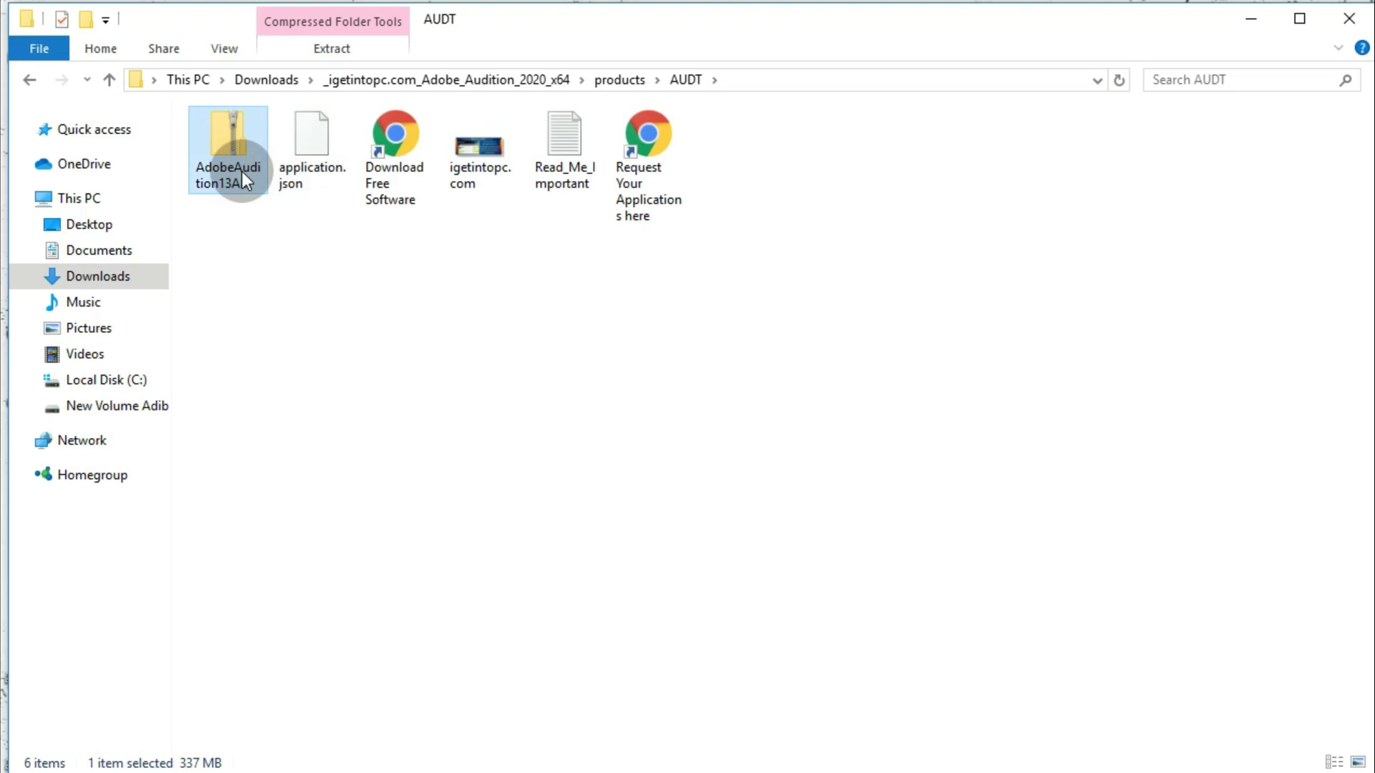
right_click(242, 176)
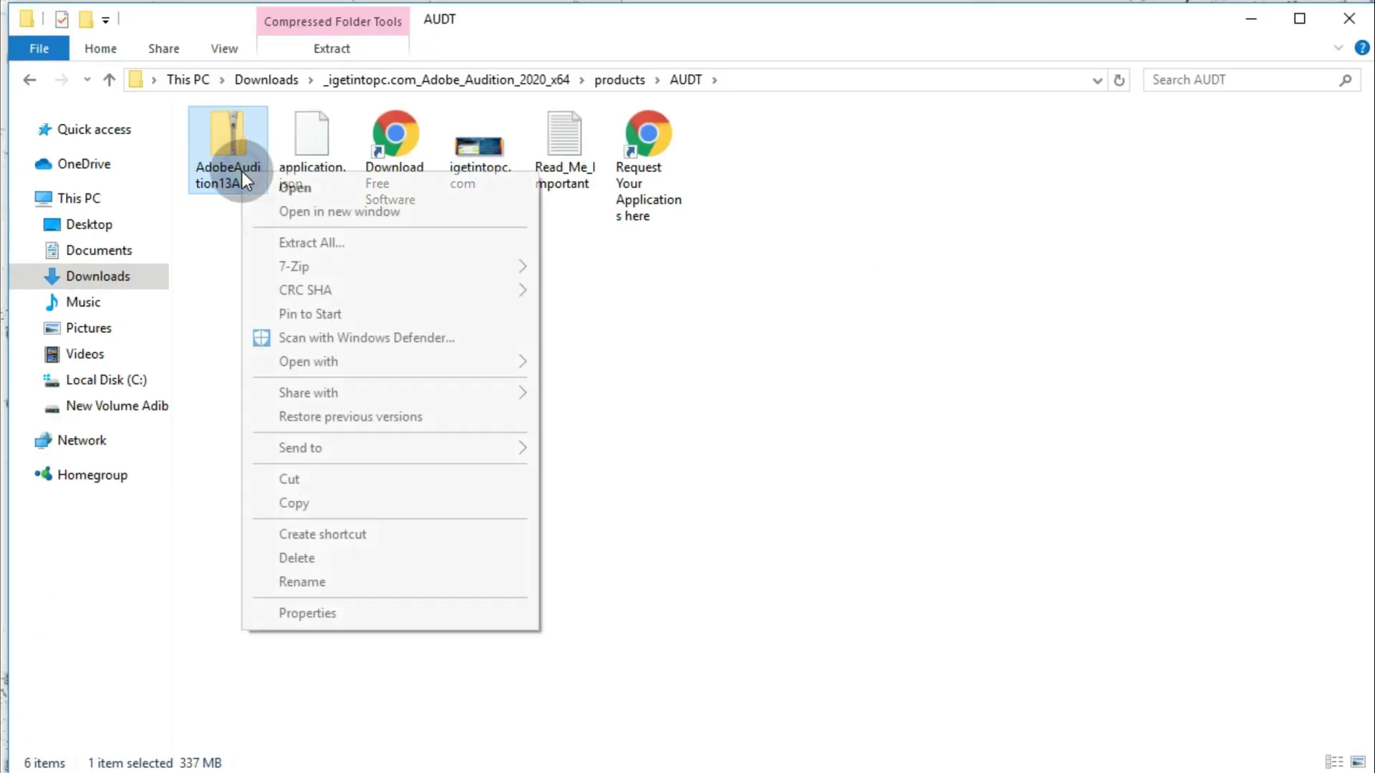
mouse_move(517, 264)
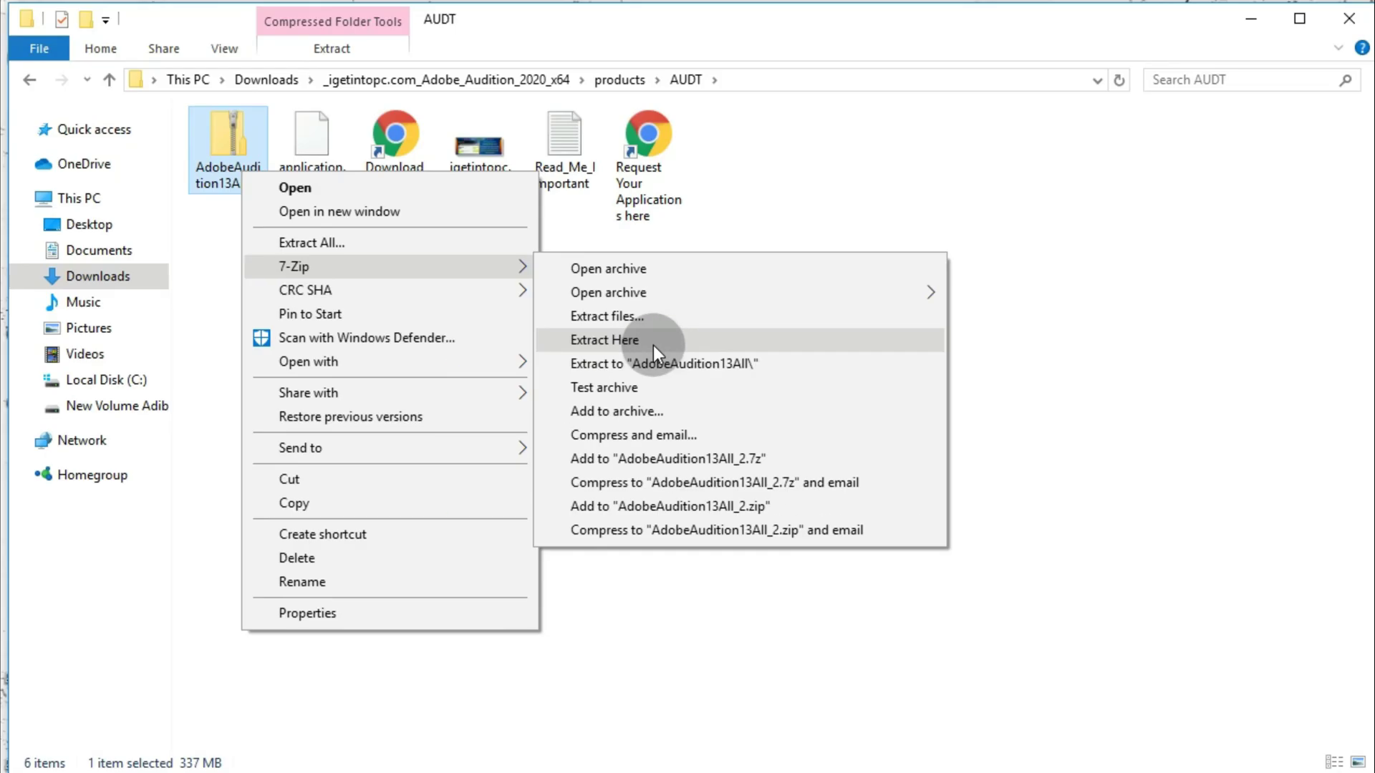
left_click(653, 342)
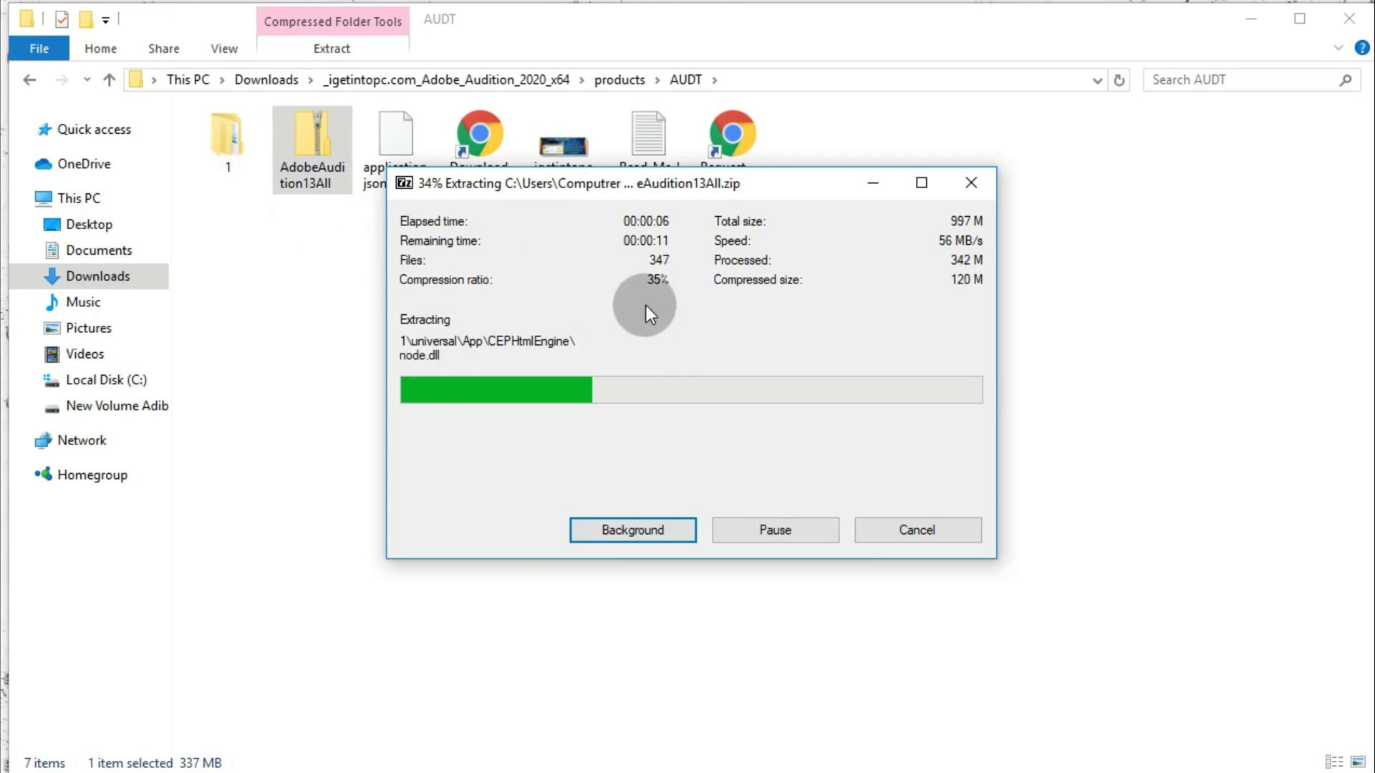
left_click_drag(678, 185, 736, 251)
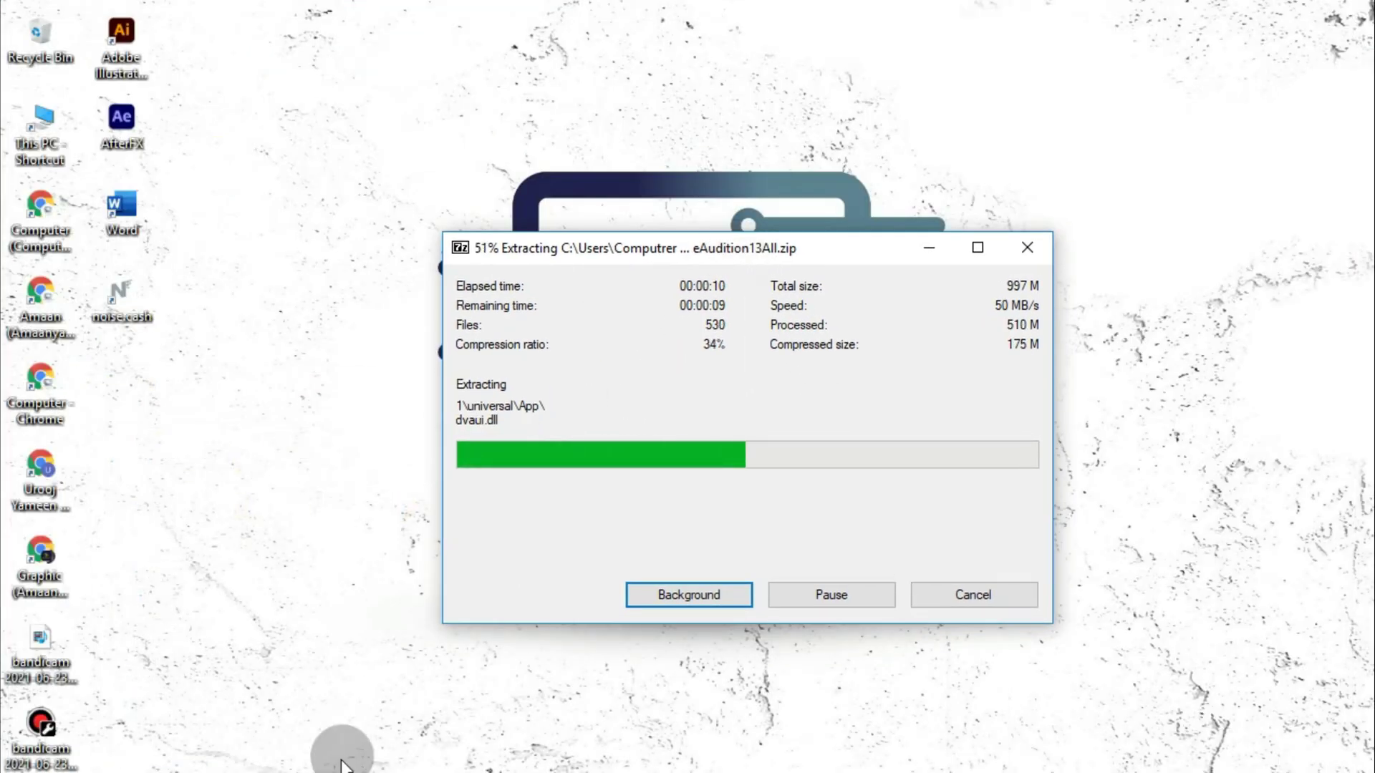
key("alt+Tab")
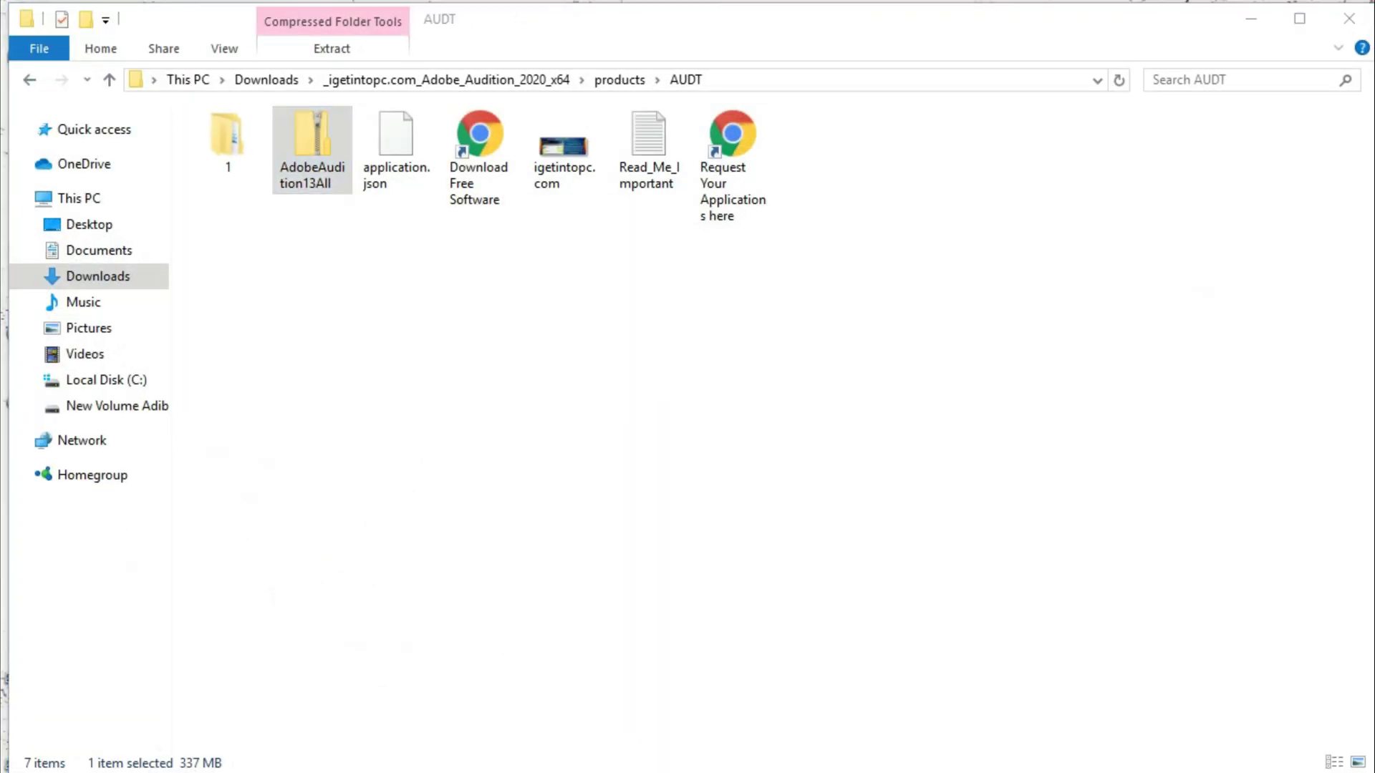
left_click(659, 608)
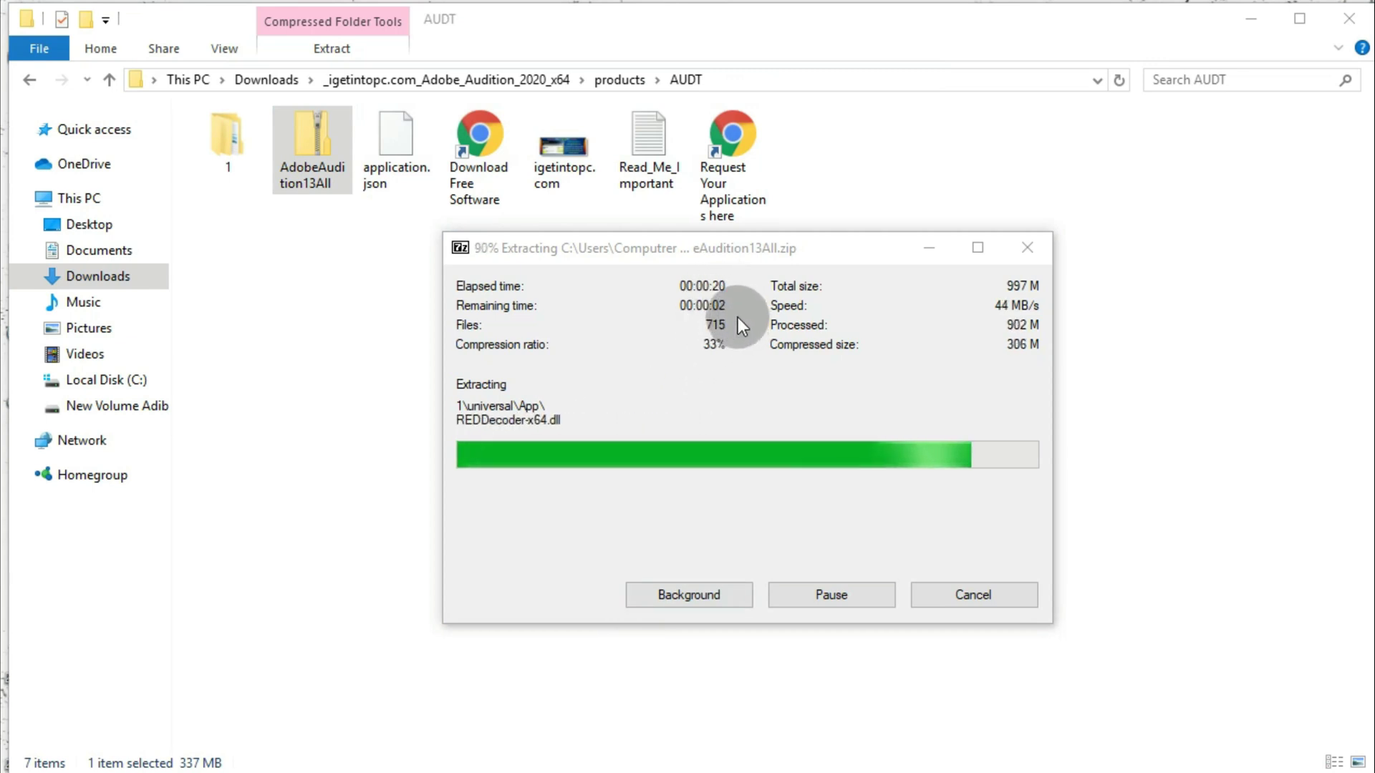
left_click_drag(728, 256, 716, 221)
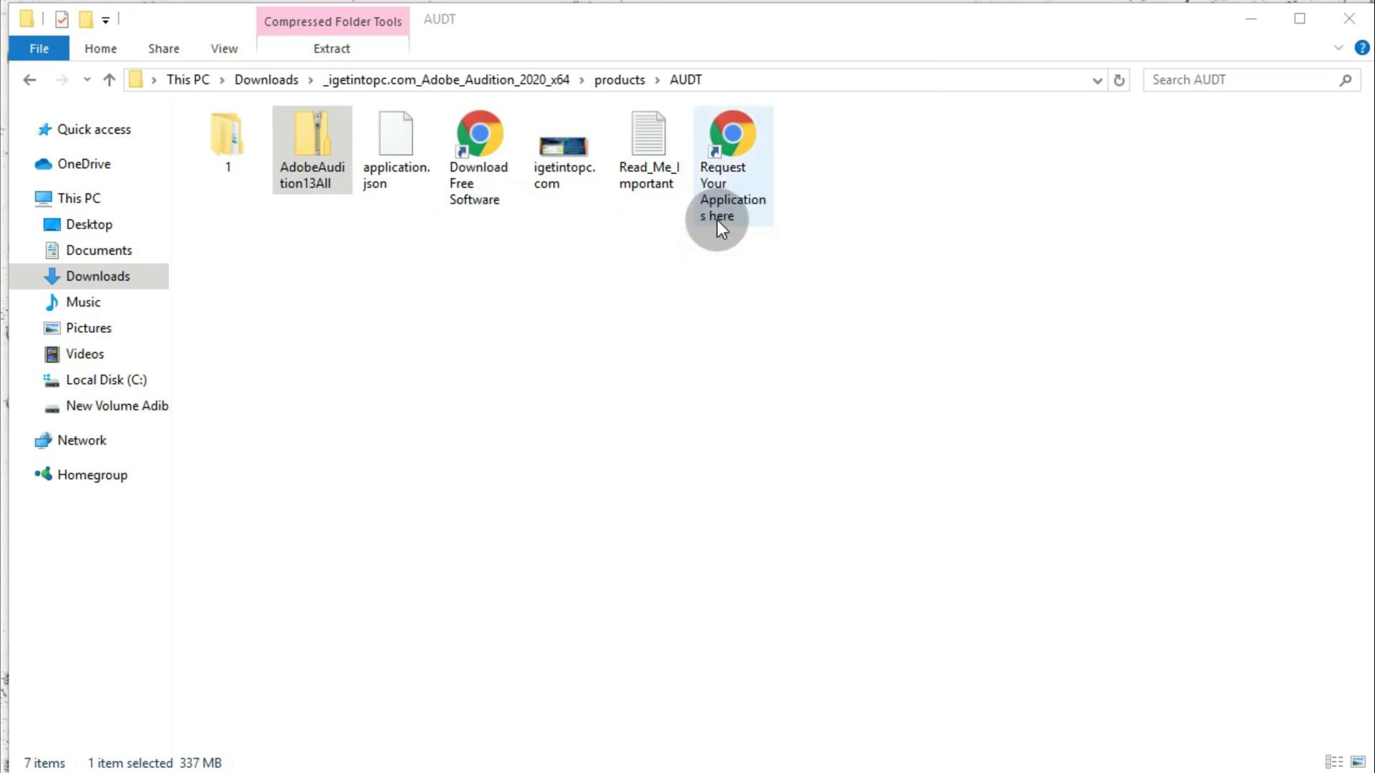
Open the newly extracted folder 1 in AUDT and go into its universal subfolder.
left_click(527, 302)
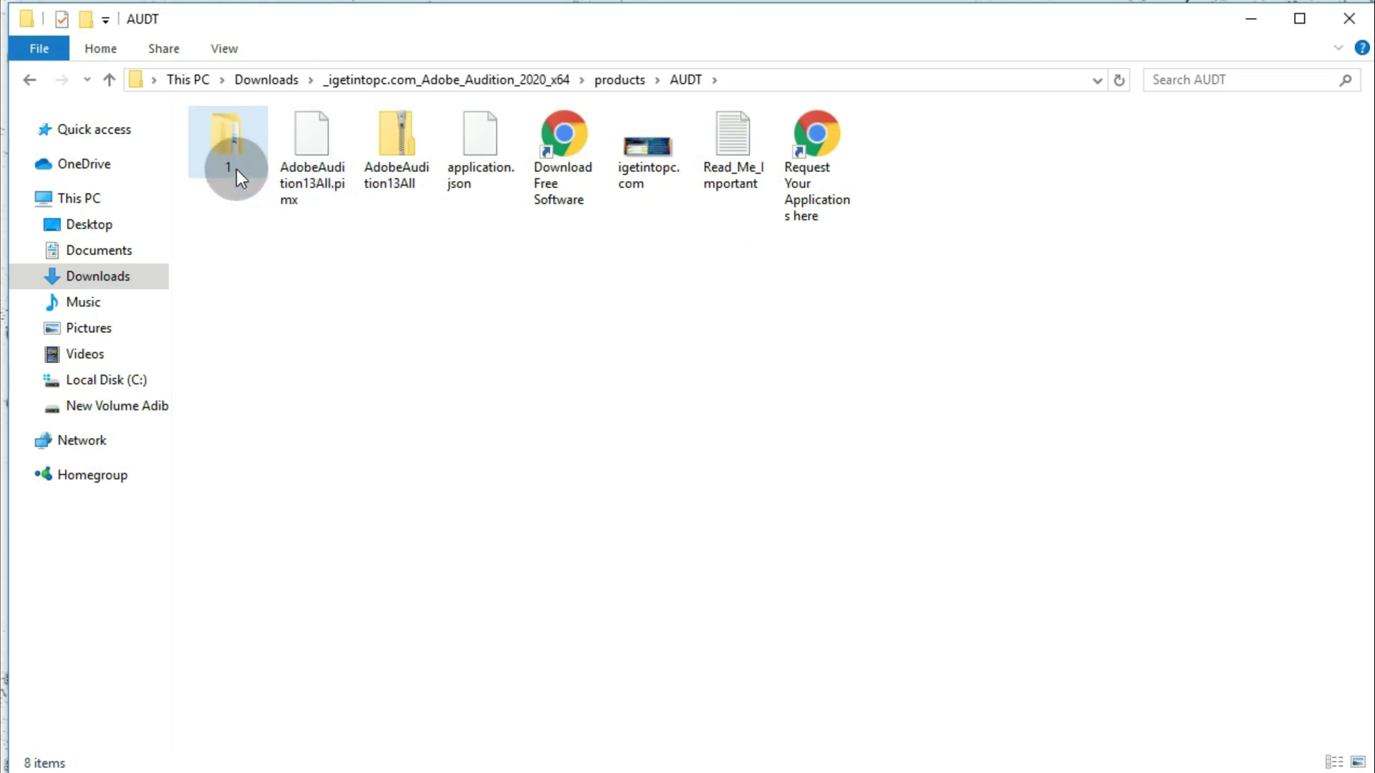
left_click(237, 170)
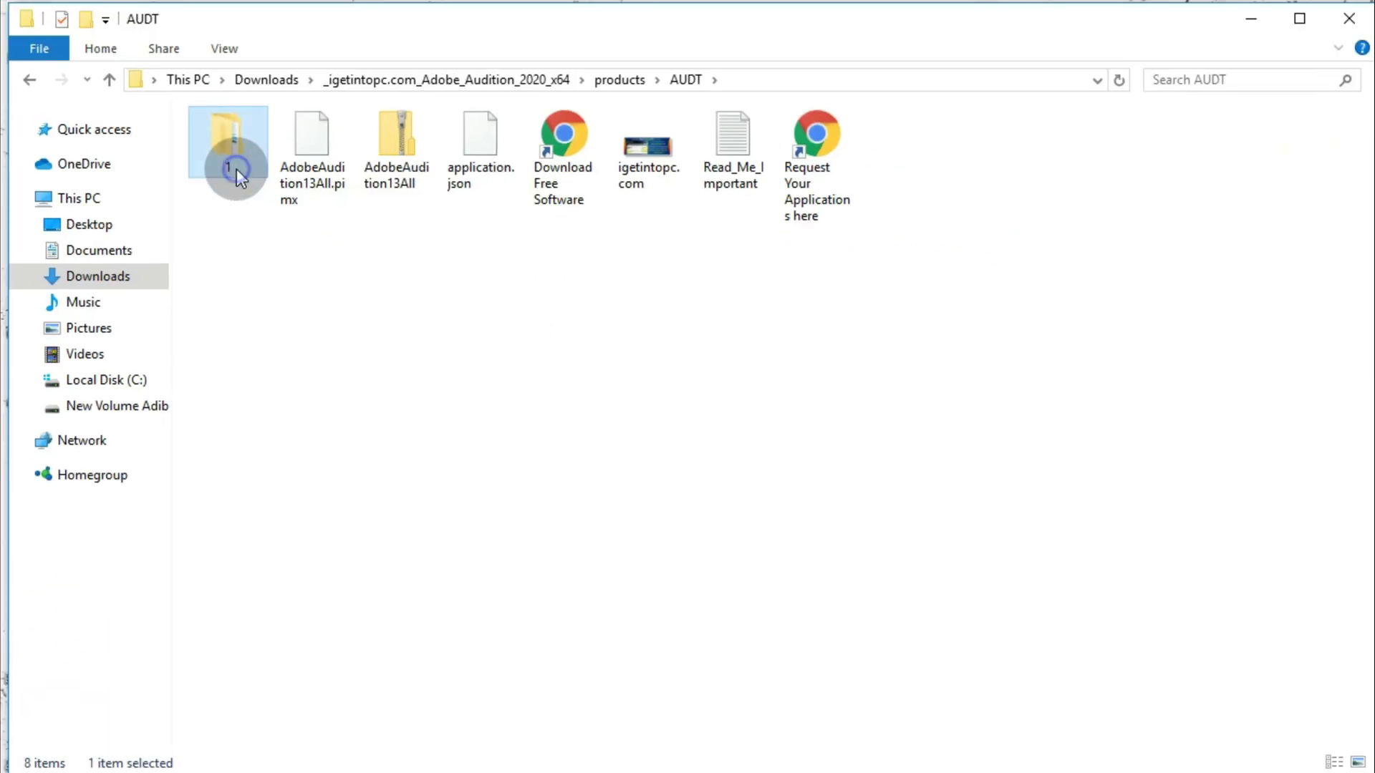
right_click(236, 169)
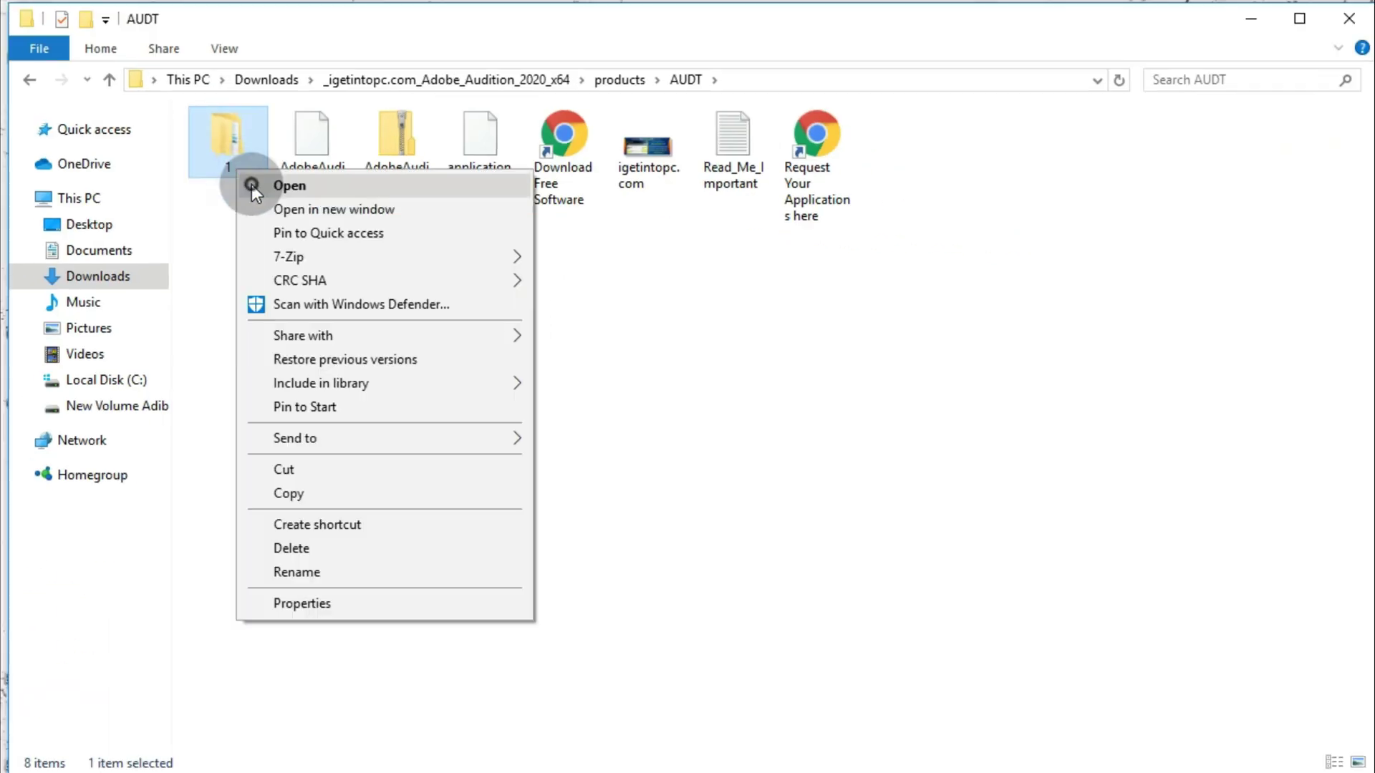
left_click(251, 183)
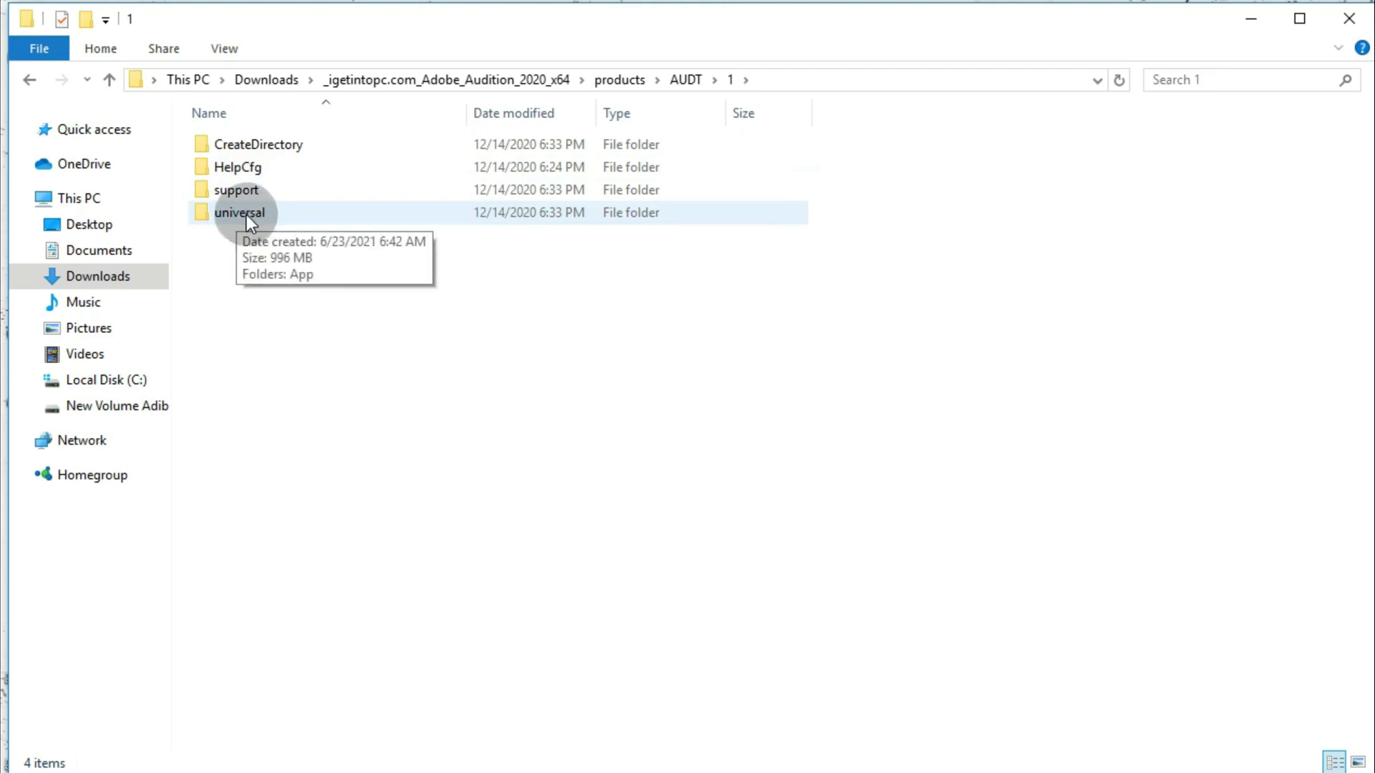
left_click(260, 216)
right_click(260, 217)
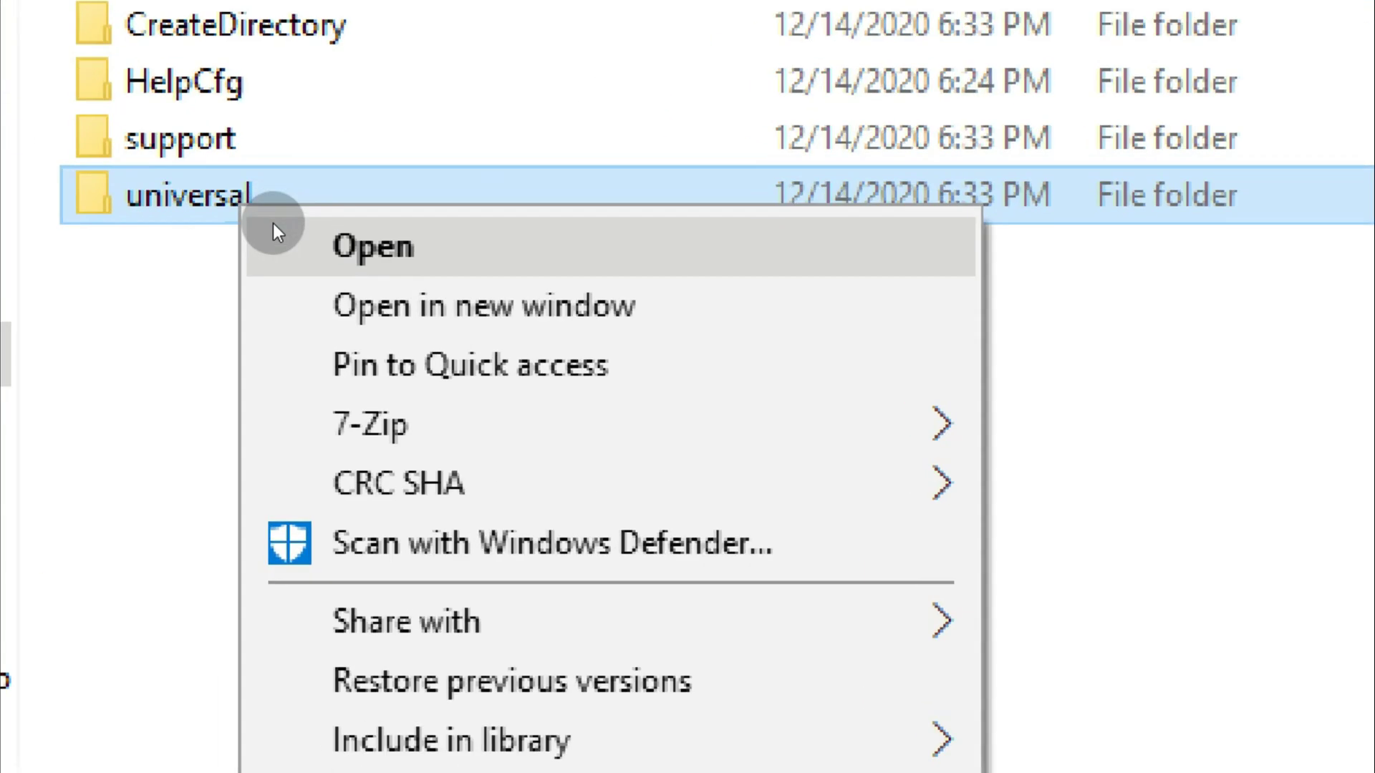
left_click(277, 224)
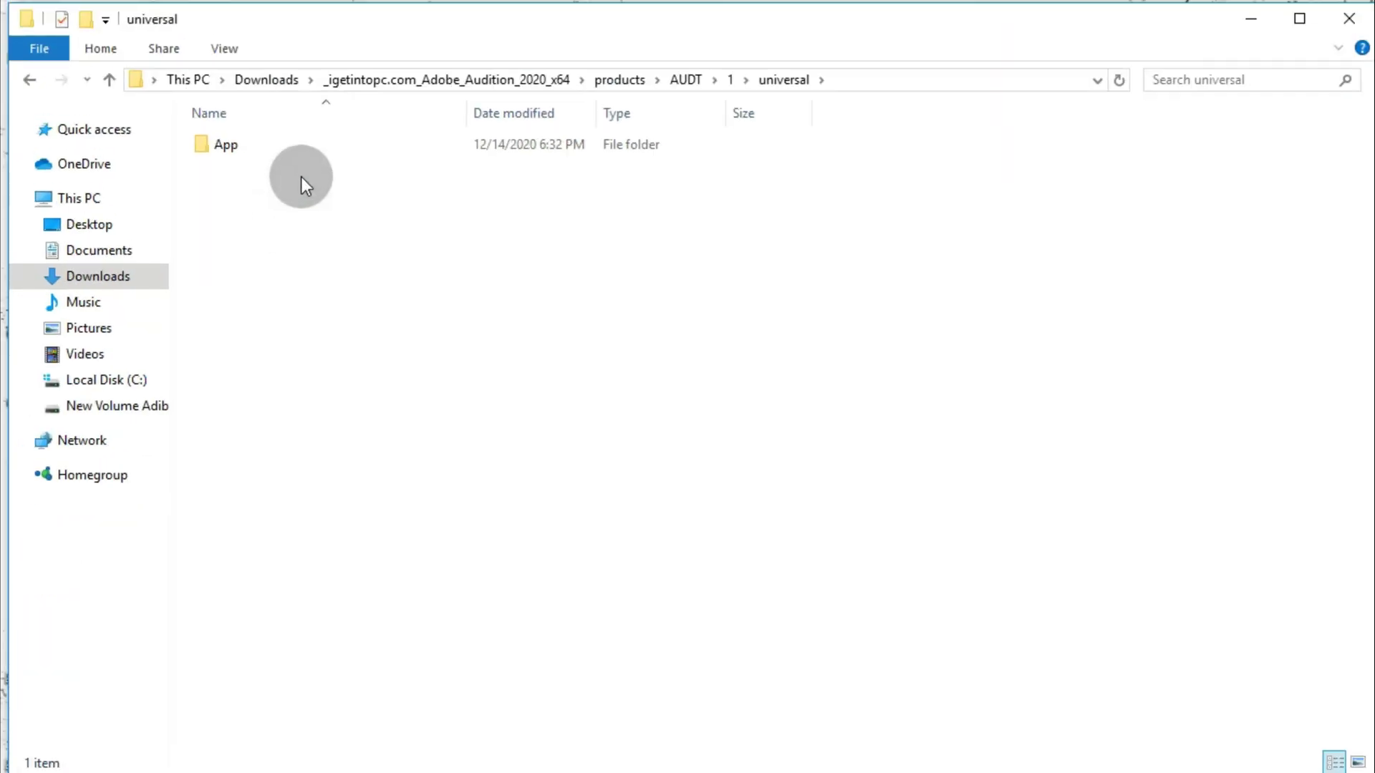
Open the App folder inside universal and show its files as larger icons.
left_click(247, 136)
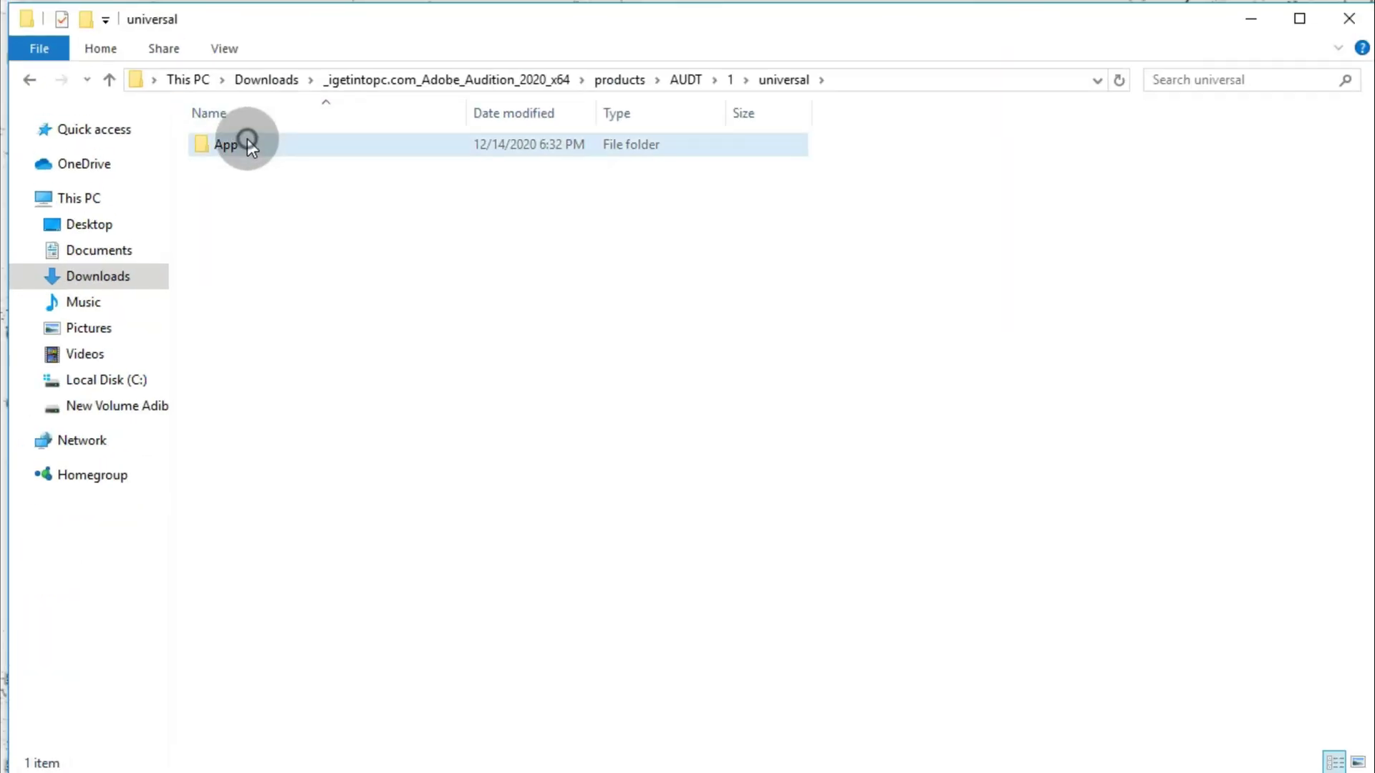
right_click(247, 139)
left_click(299, 156)
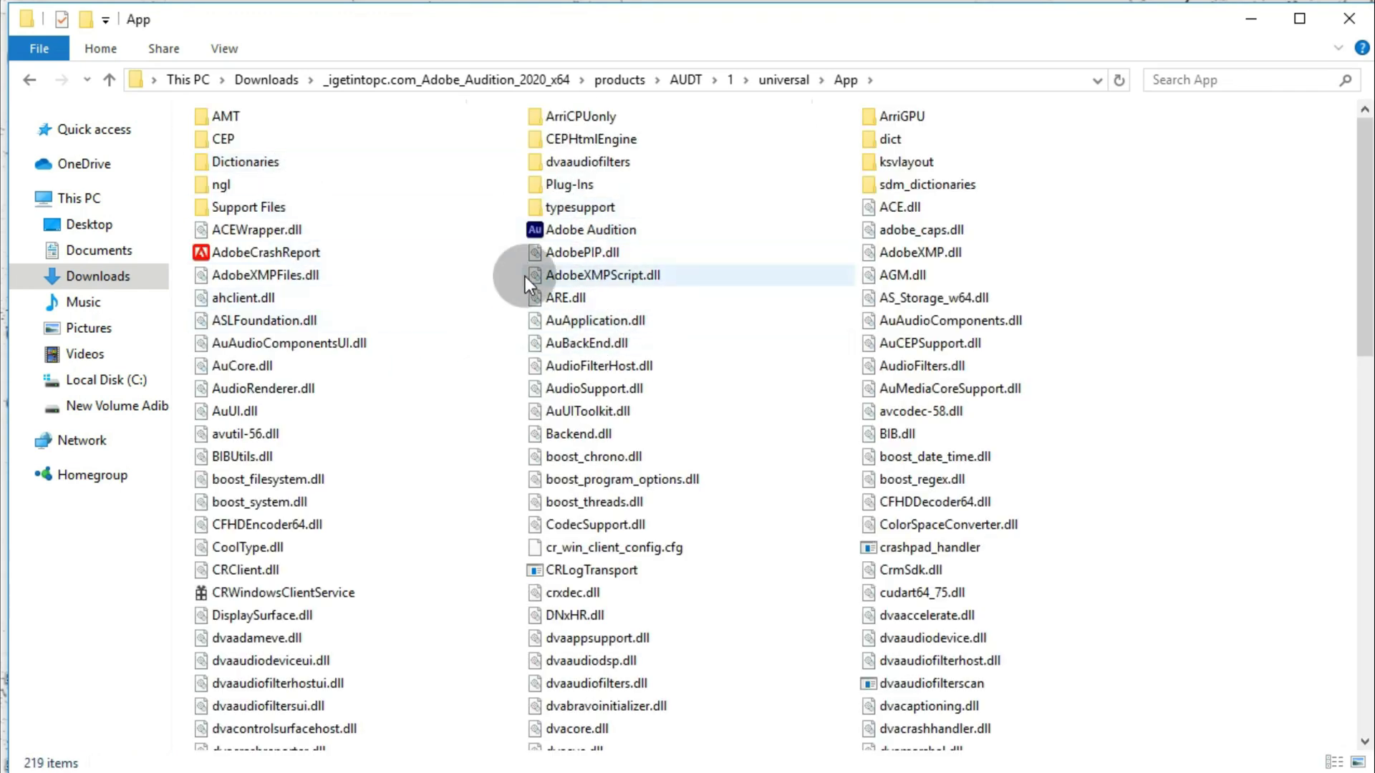
scroll(473, 388, "down", 5)
scroll(472, 388, "up", 5)
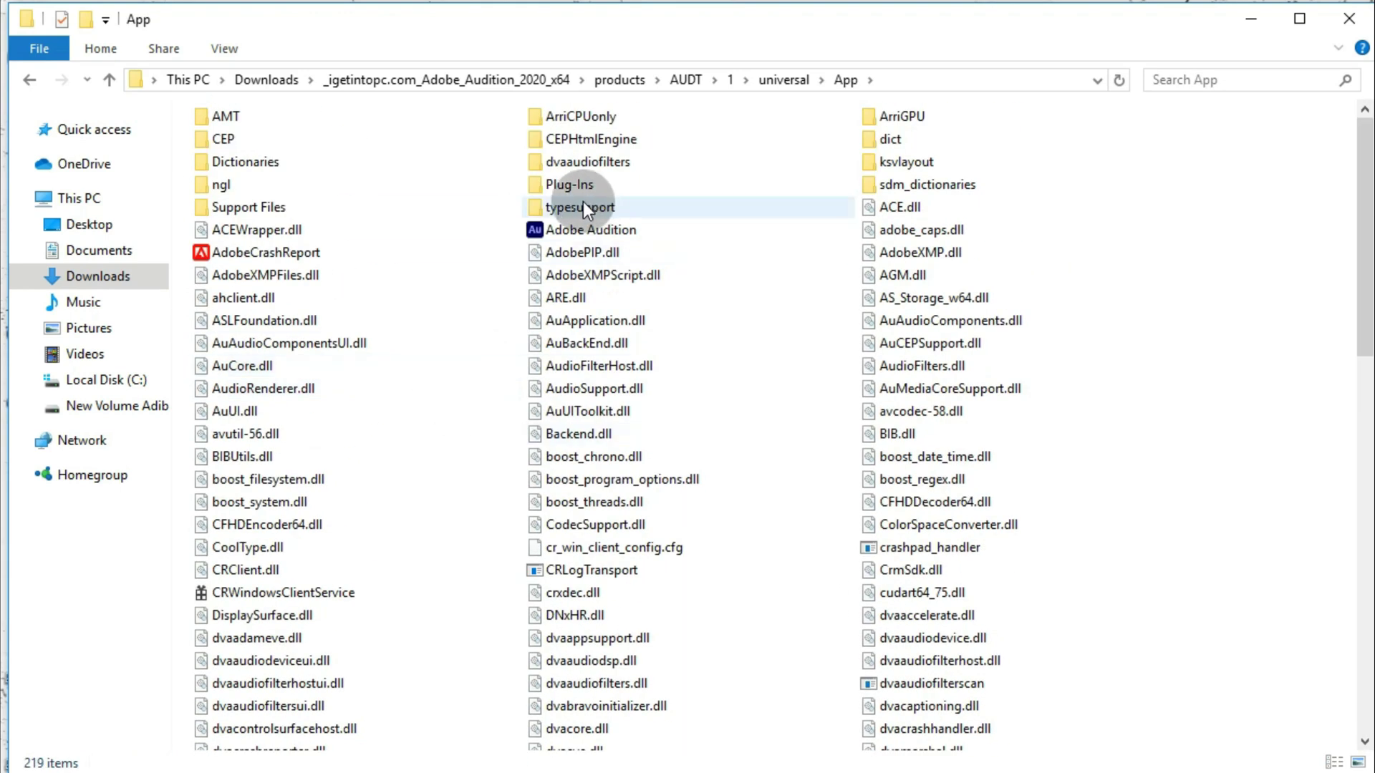
scroll(591, 239, "up", 3, "ctrl")
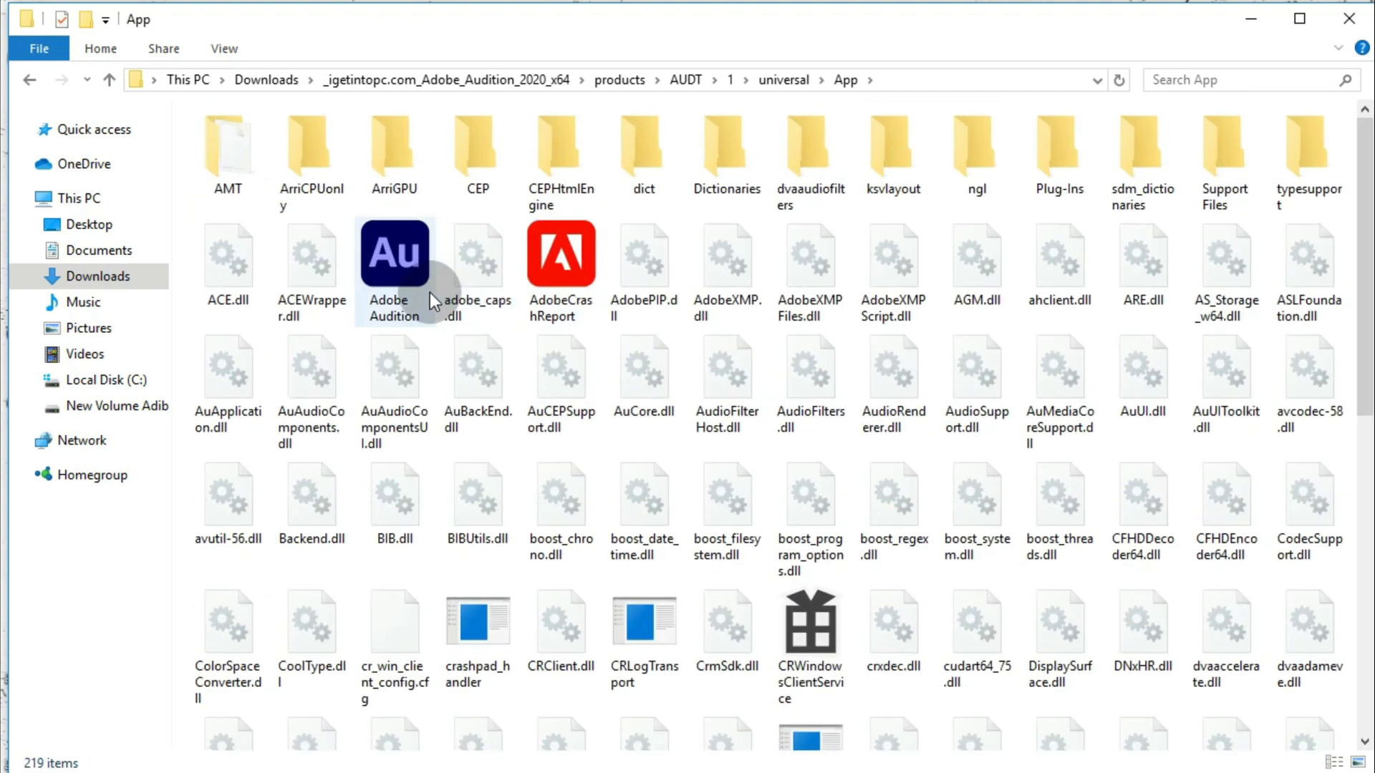
Launch the Adobe Audition application from the App folder and minimize the File Explorer window.
scroll(419, 272, "up", 1, "ctrl")
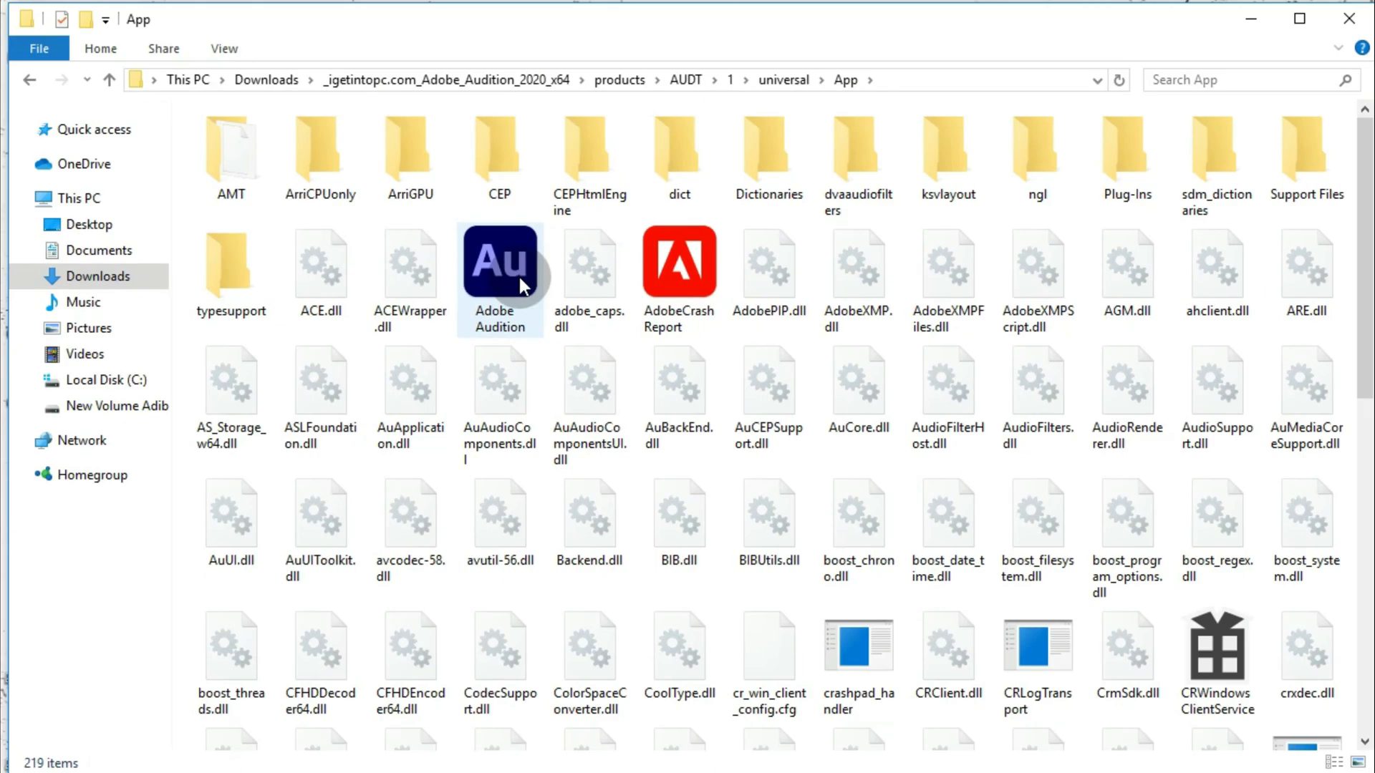
right_click(518, 276)
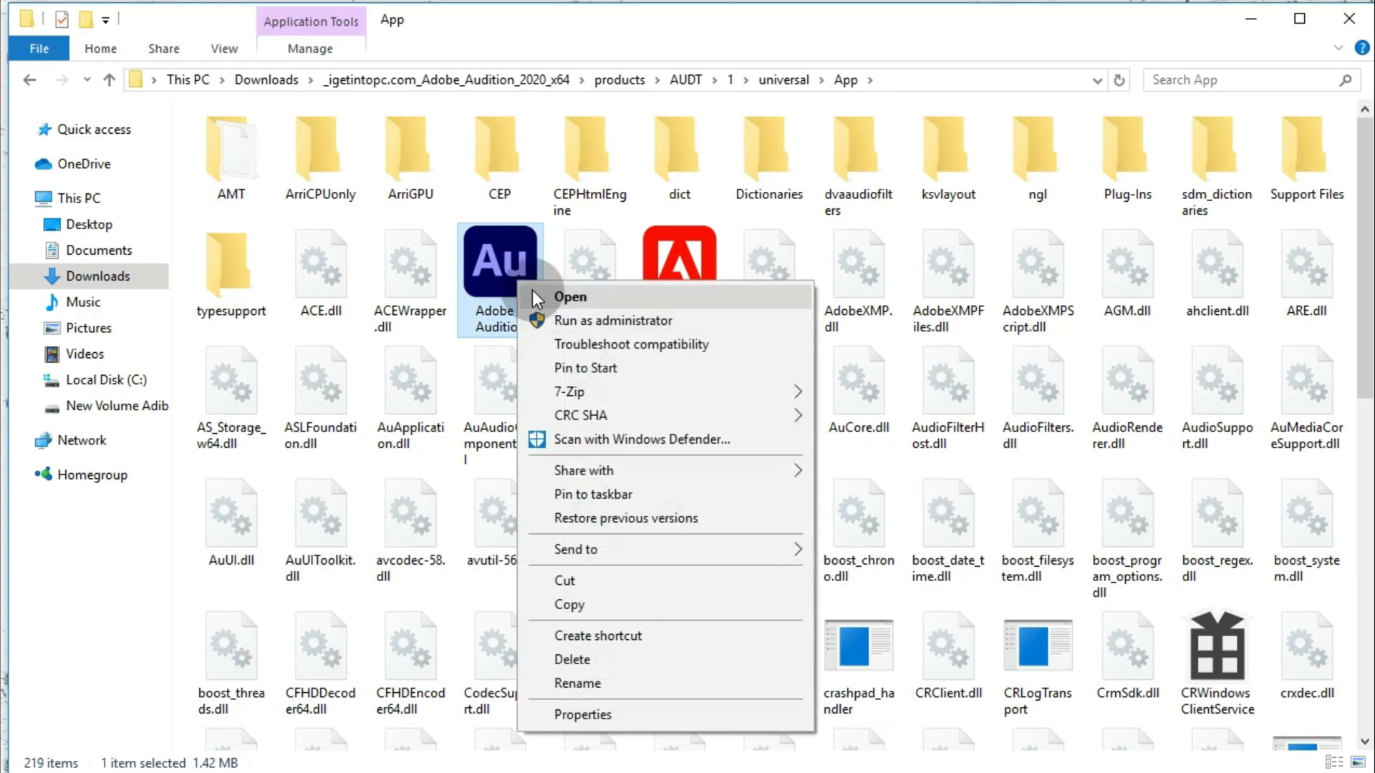
left_click(499, 262)
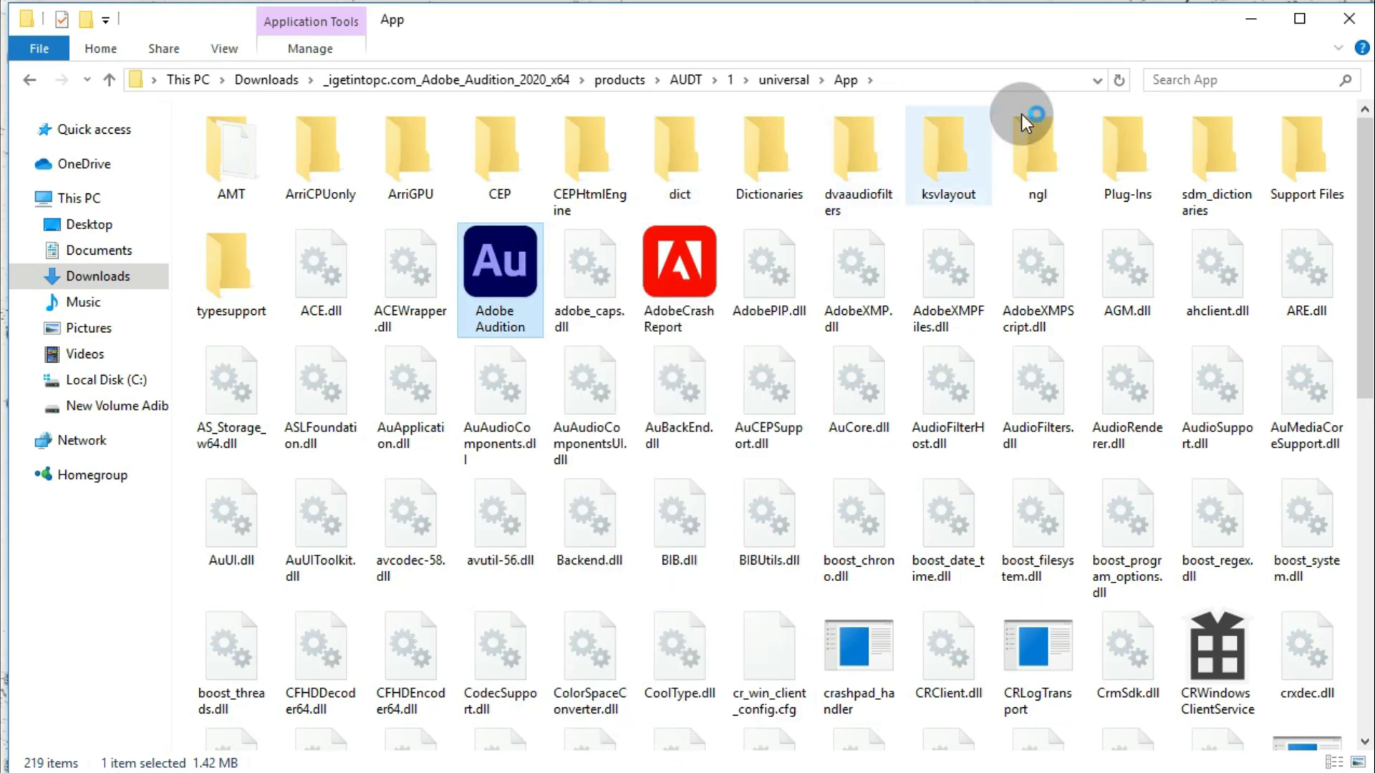
left_click(1251, 26)
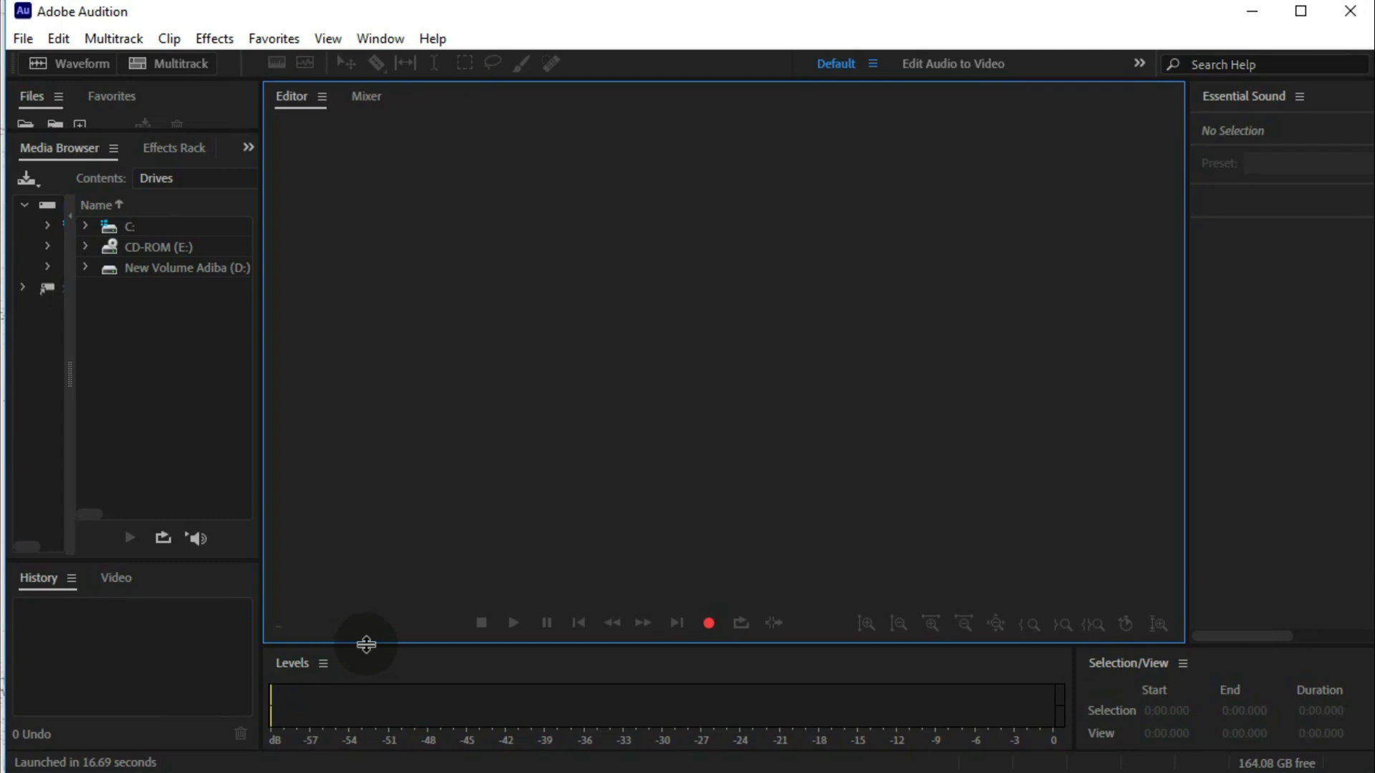
Enlarge the Levels panel upward and record about 6.5 seconds of test audio into a new file with the offered settings.
left_click_drag(366, 645, 442, 549)
left_click(710, 504)
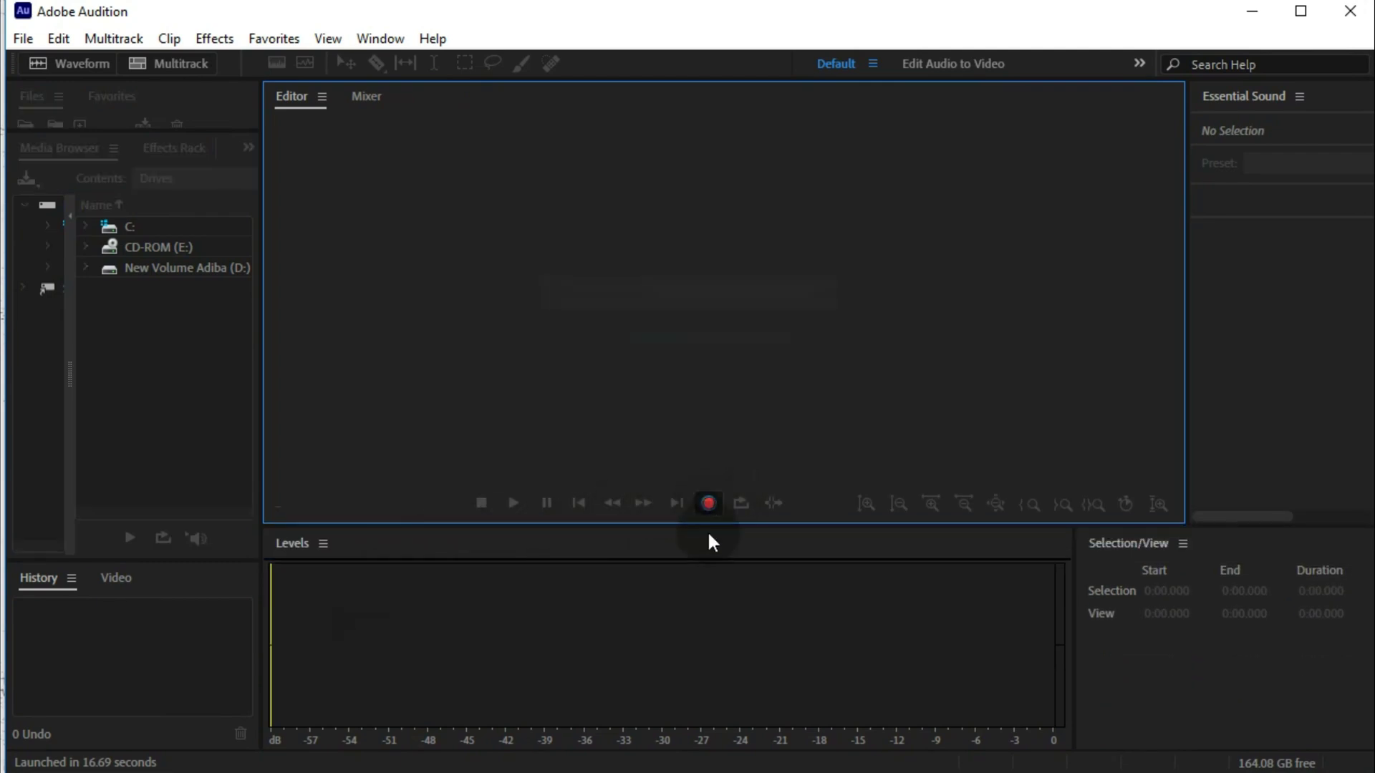
left_click(681, 474)
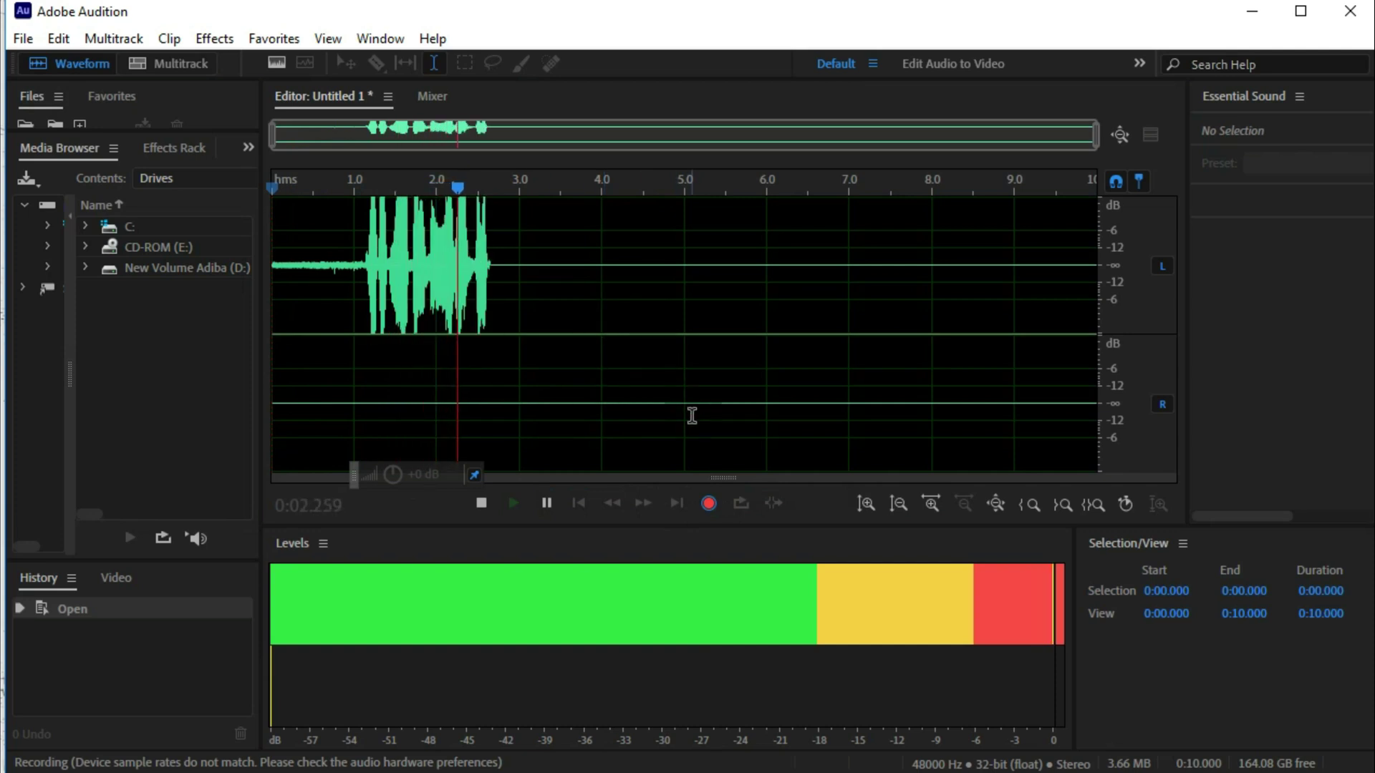
left_click(709, 504)
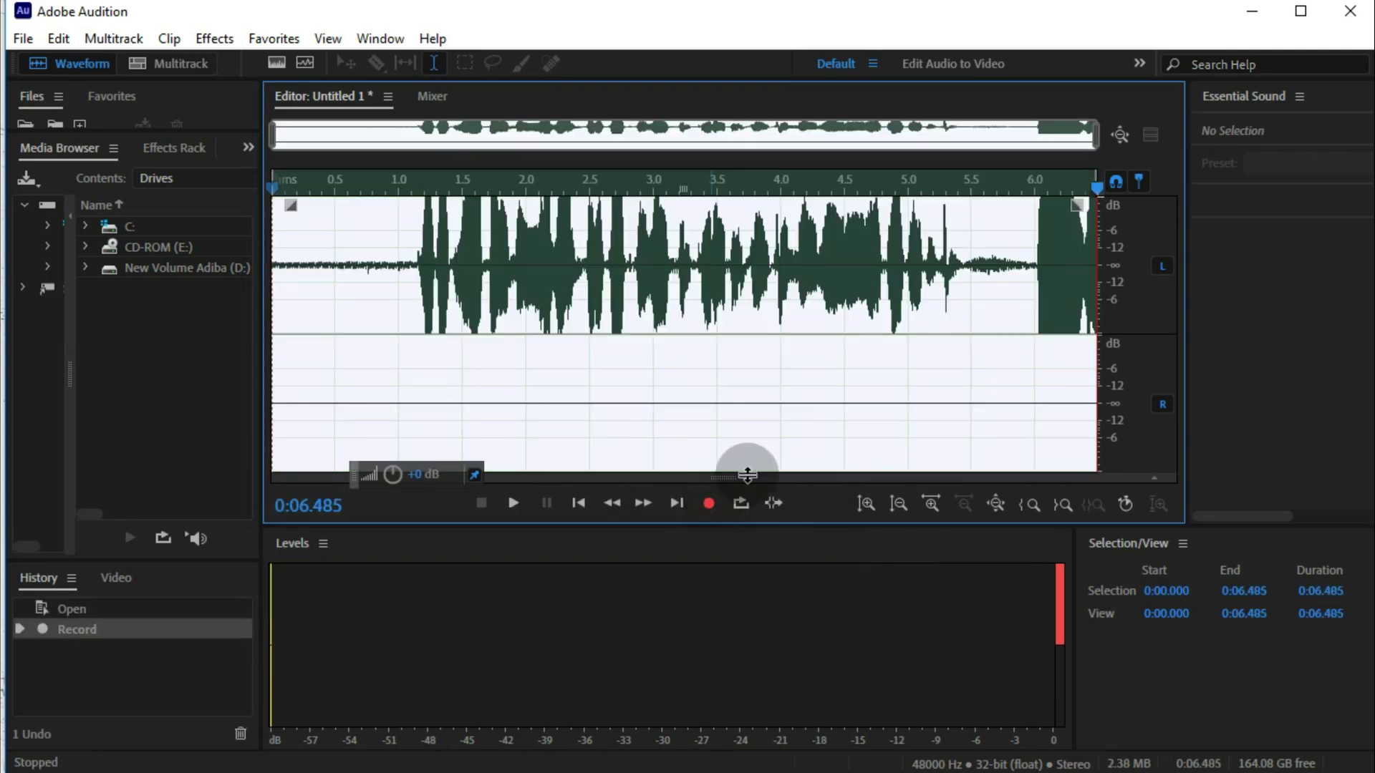
left_click(797, 332)
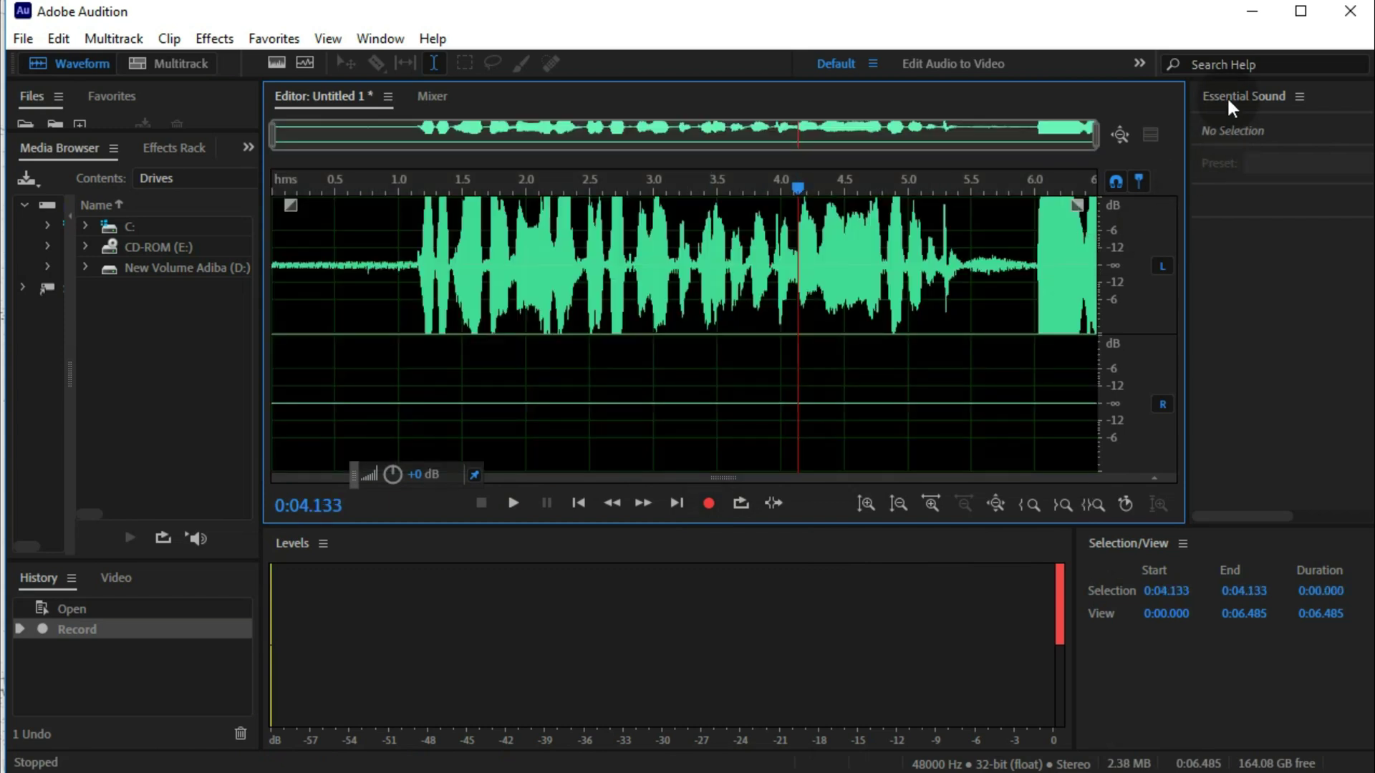
Minimize the Adobe Audition window to show the desktop and refresh the desktop.
left_click(1250, 11)
right_click(709, 204)
left_click(773, 263)
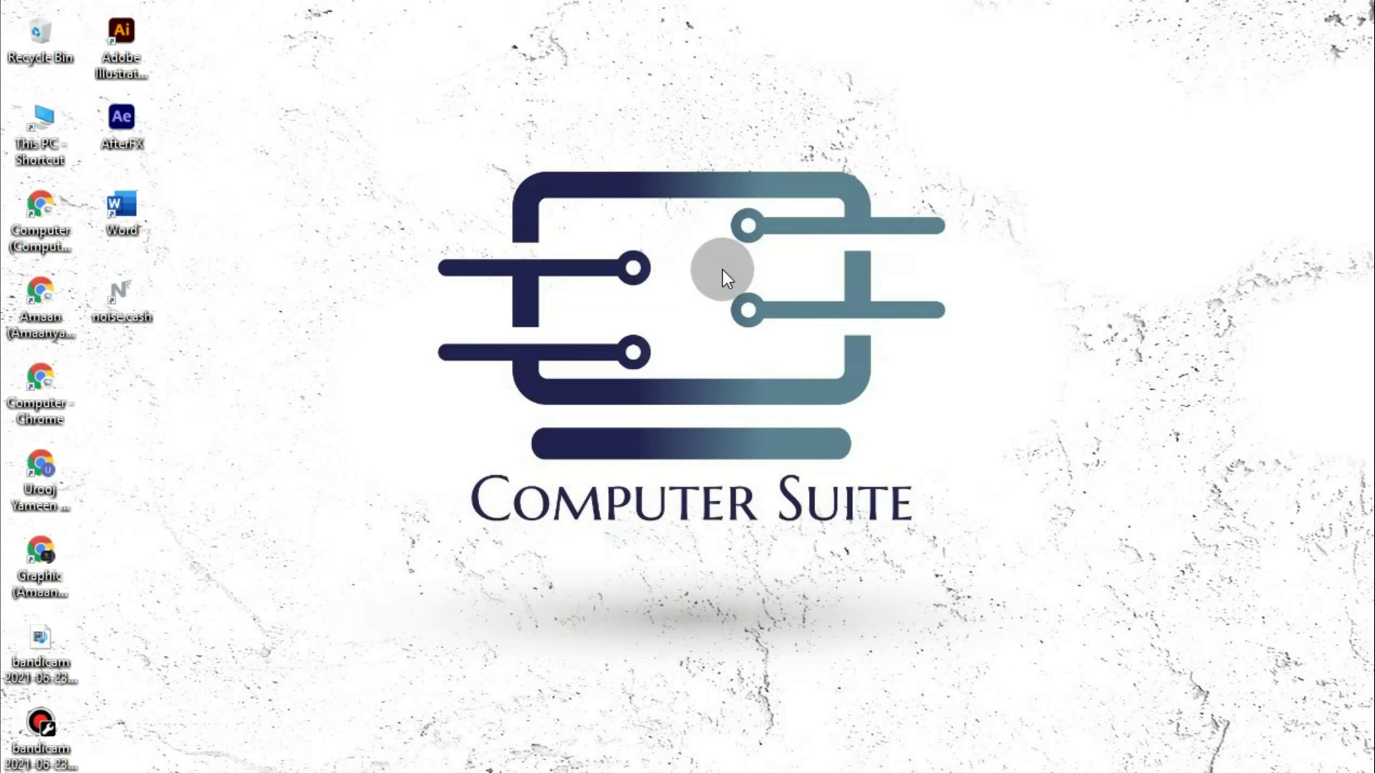